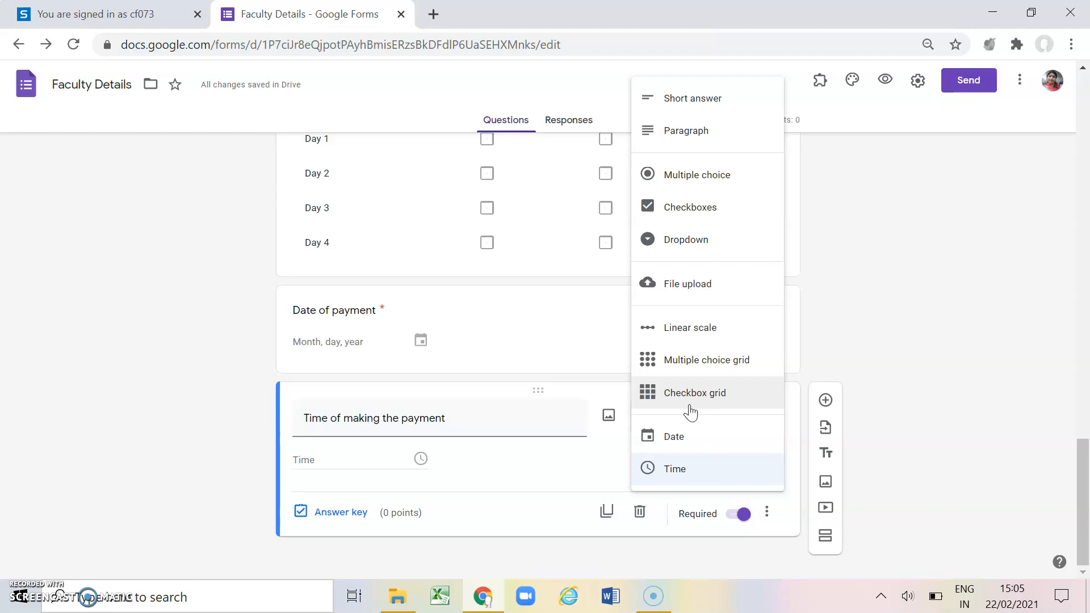
# - Start importing questions and choose the Staff Development Program form as the source
pyautogui.click(963, 385)
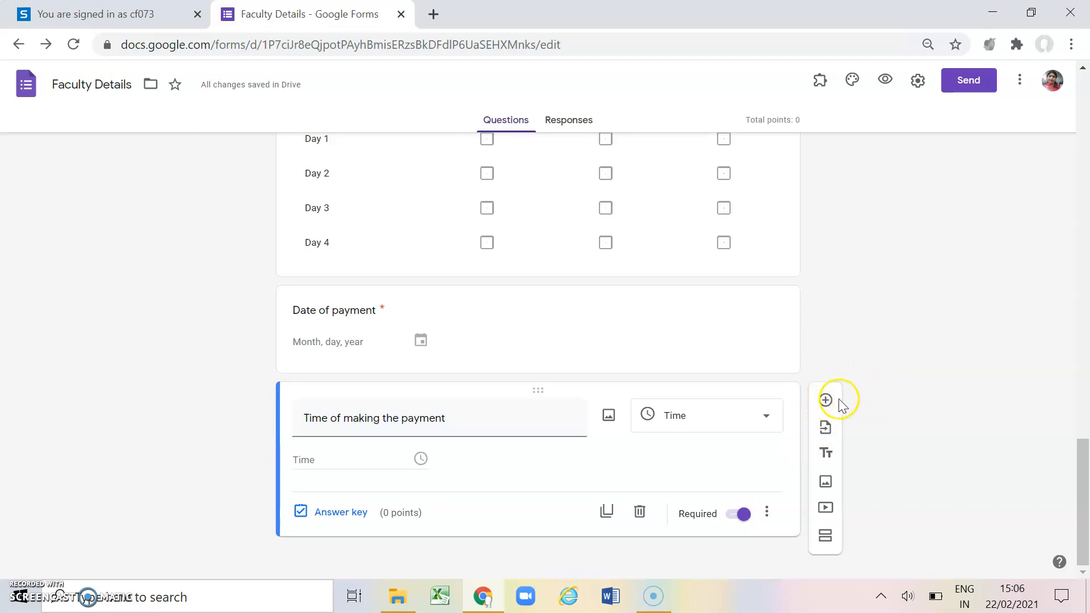
pyautogui.click(827, 434)
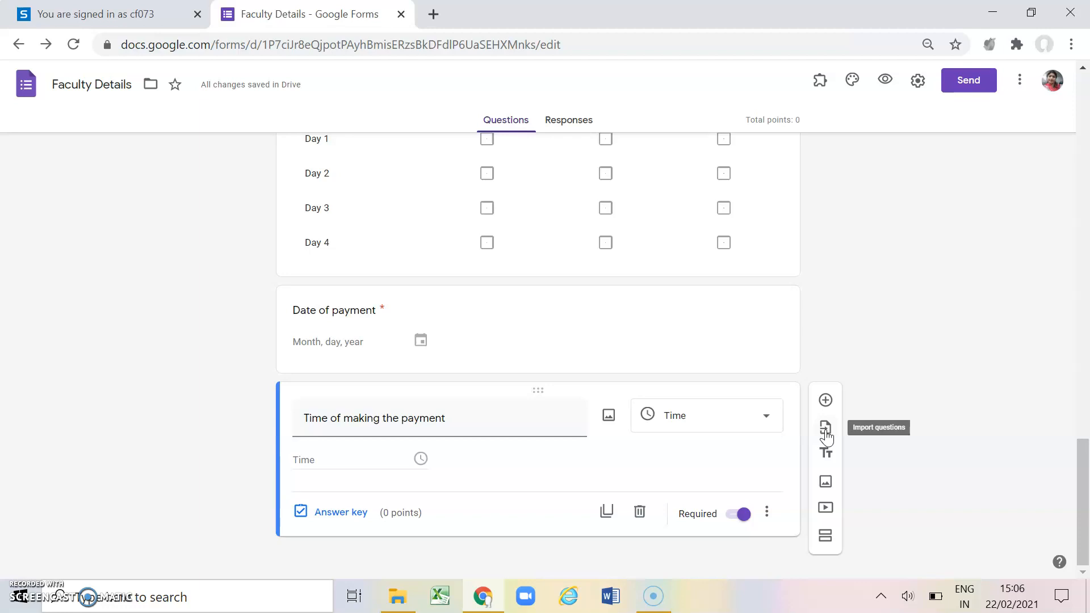
pyautogui.click(826, 430)
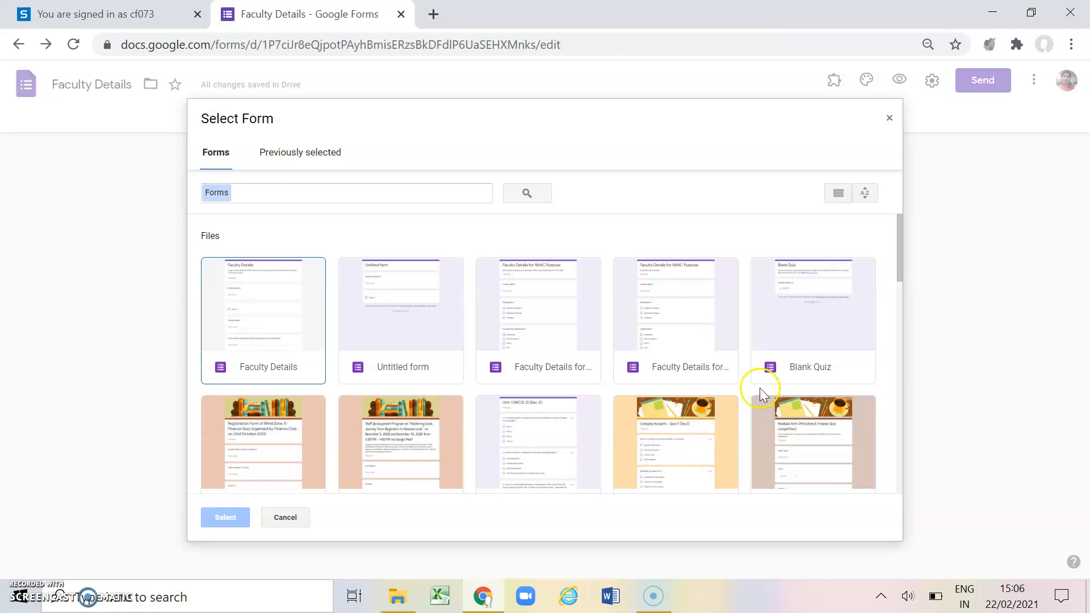
pyautogui.scroll(-3, 629, 396)
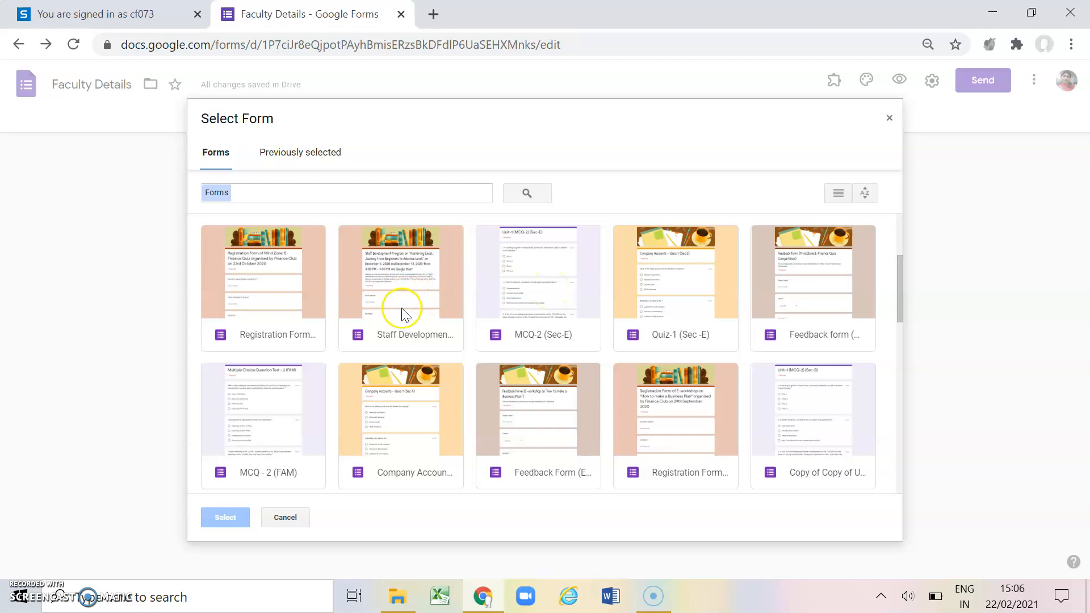
pyautogui.rightClick(416, 300)
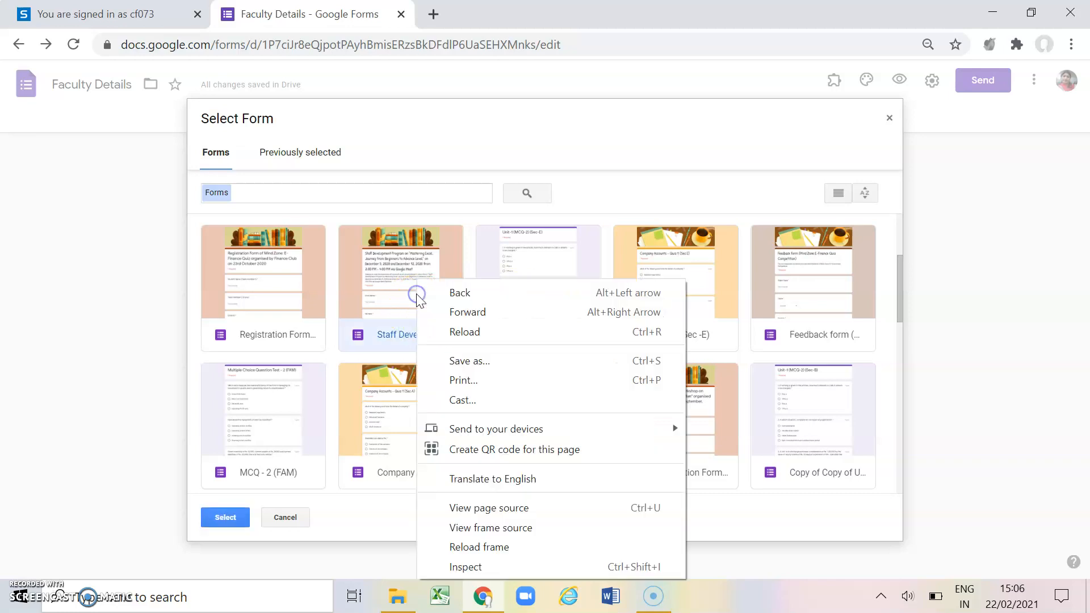
pyautogui.click(382, 309)
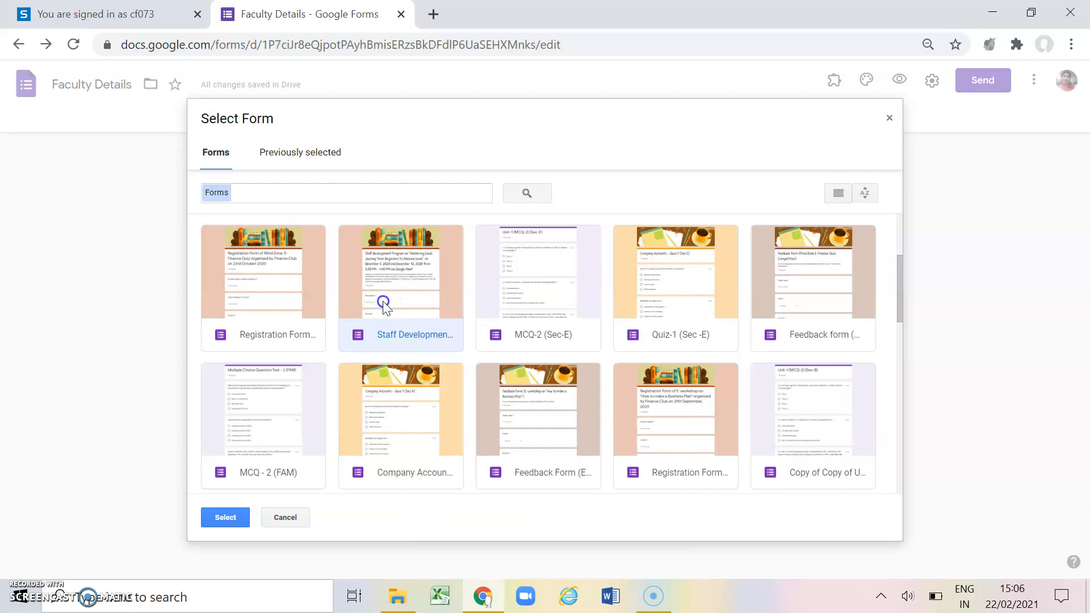
pyautogui.click(238, 516)
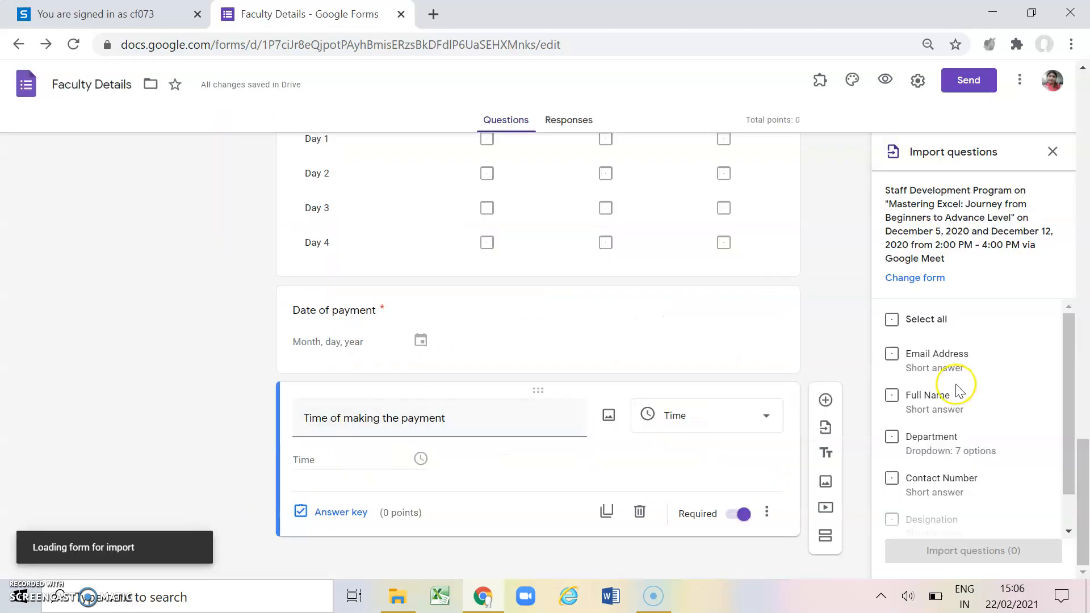
# - Import only the Department dropdown question from the Staff Development Program form
pyautogui.scroll(-1, 956, 385)
pyautogui.scroll(1, 956, 384)
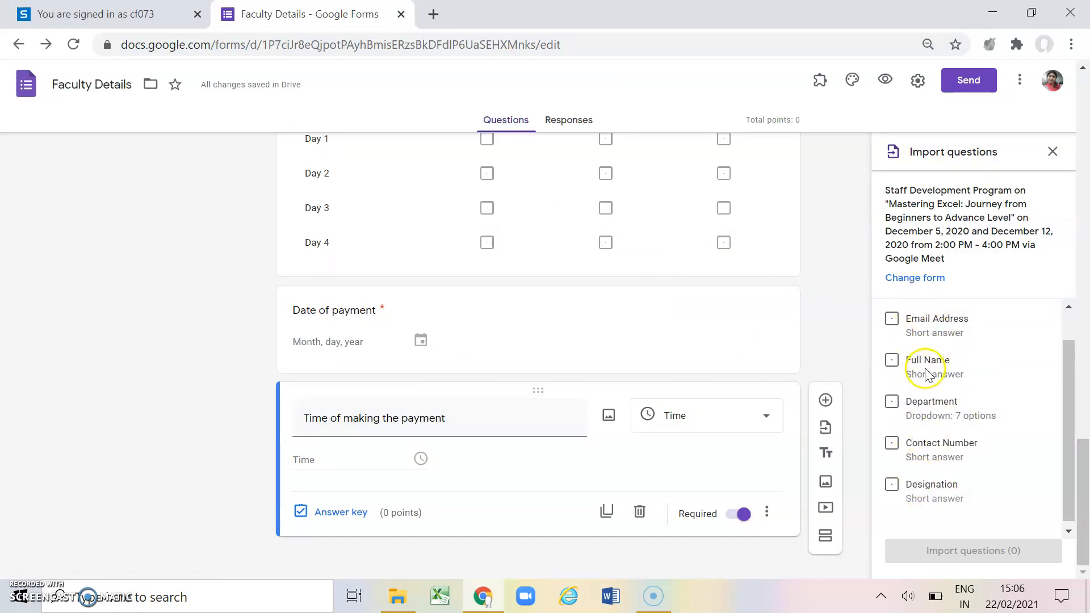
pyautogui.scroll(1, 930, 367)
pyautogui.scroll(-1, 908, 425)
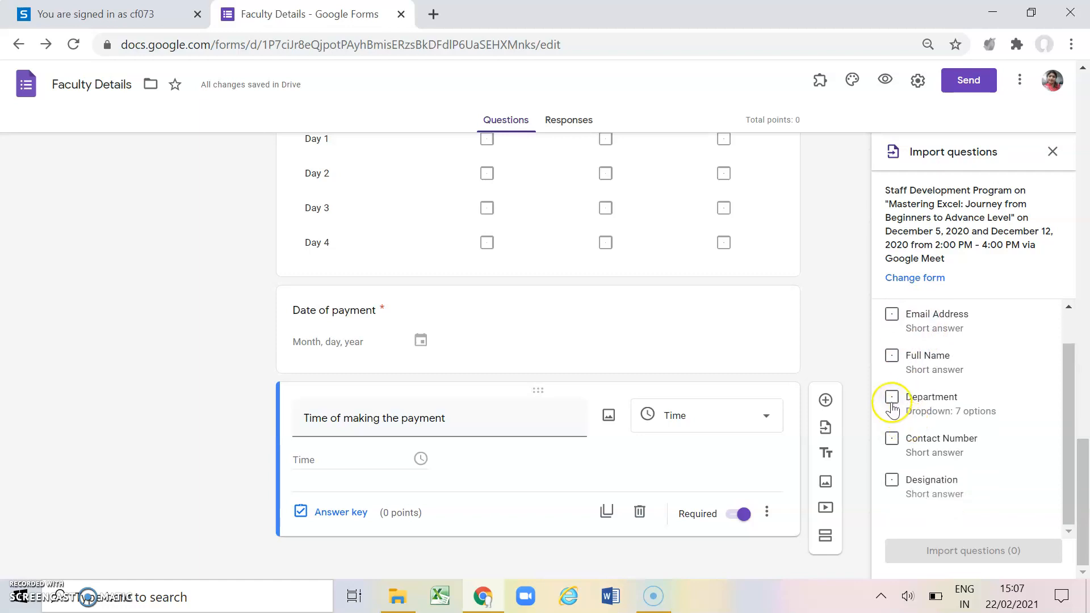
pyautogui.click(891, 399)
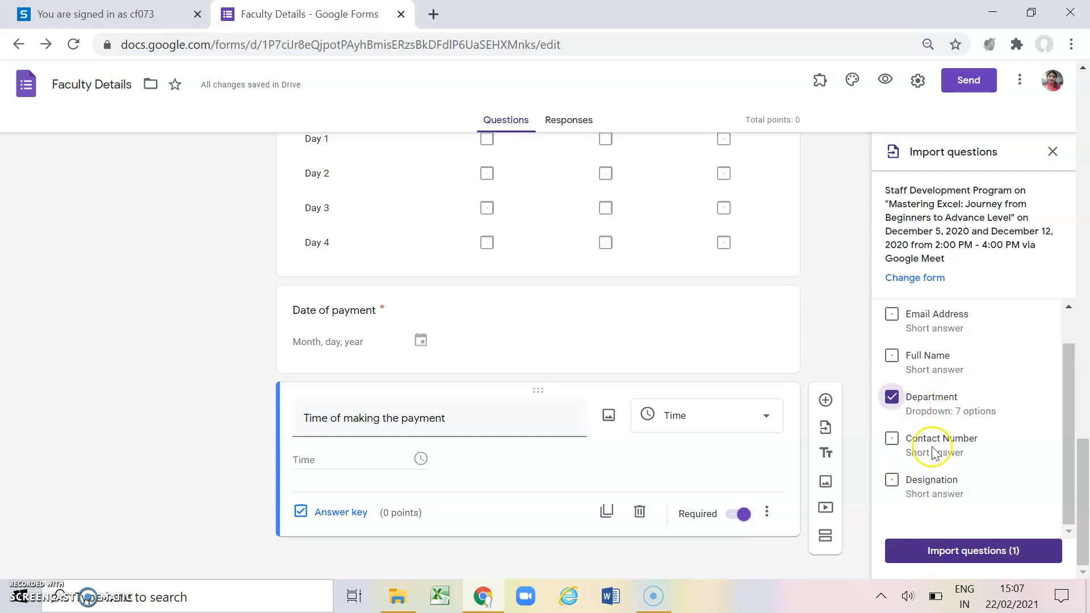
pyautogui.click(939, 552)
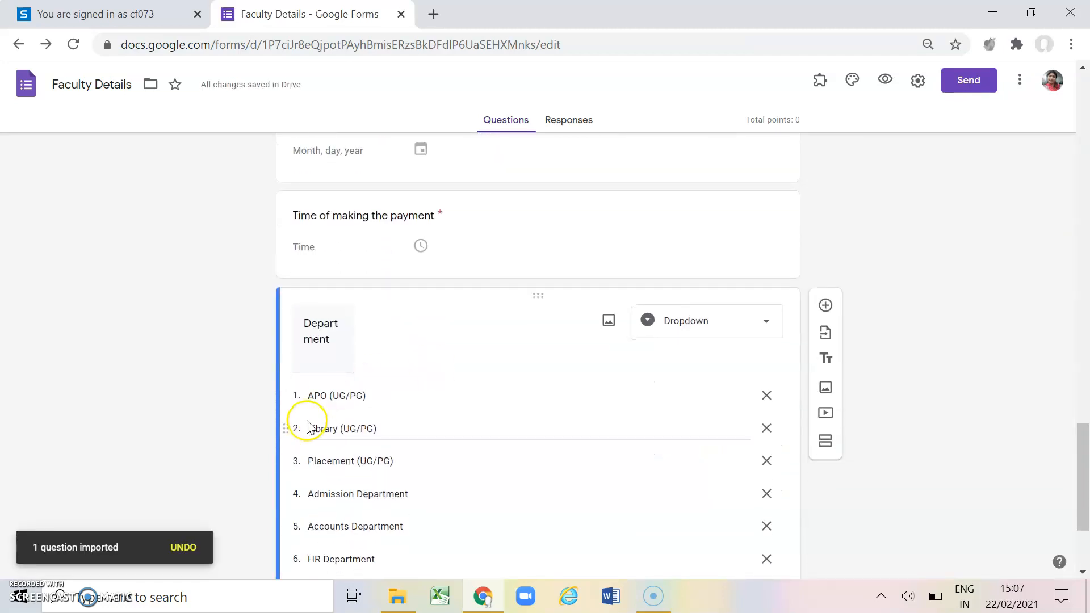
pyautogui.doubleClick(333, 290)
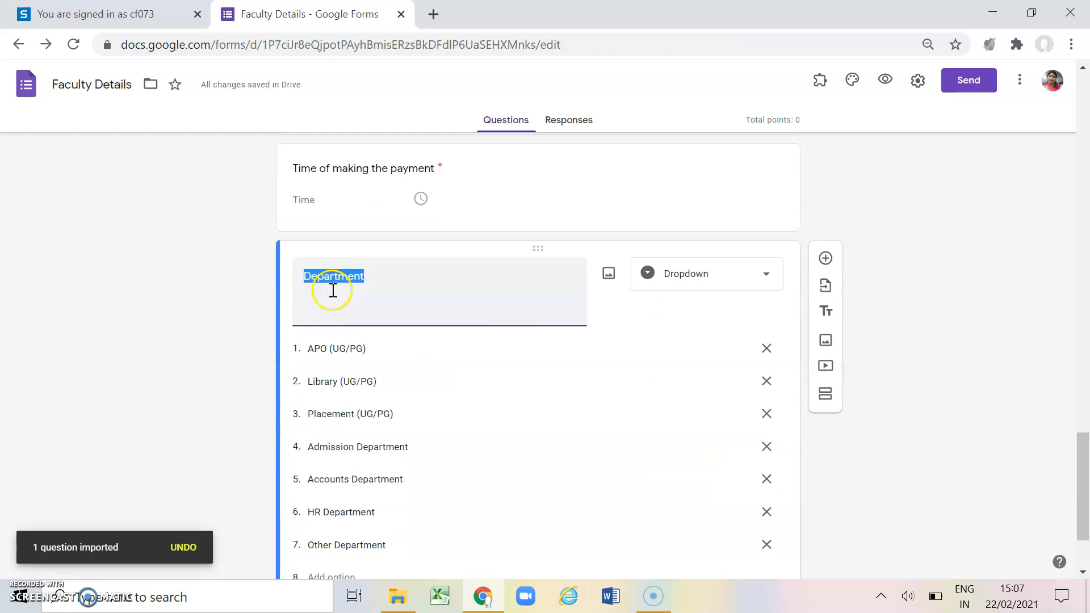
pyautogui.click(178, 420)
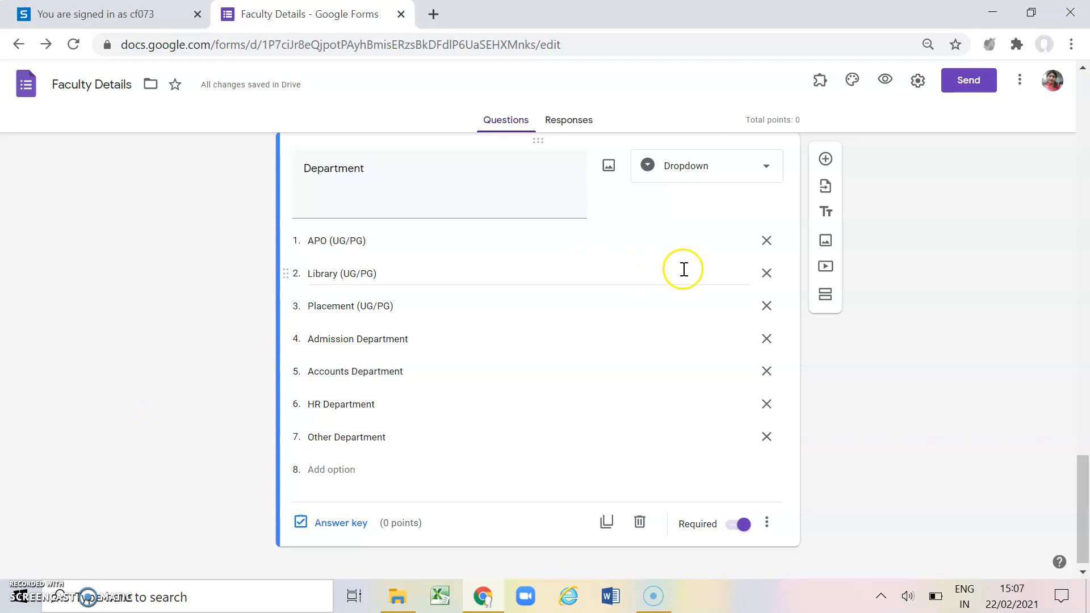
pyautogui.scroll(1, 905, 324)
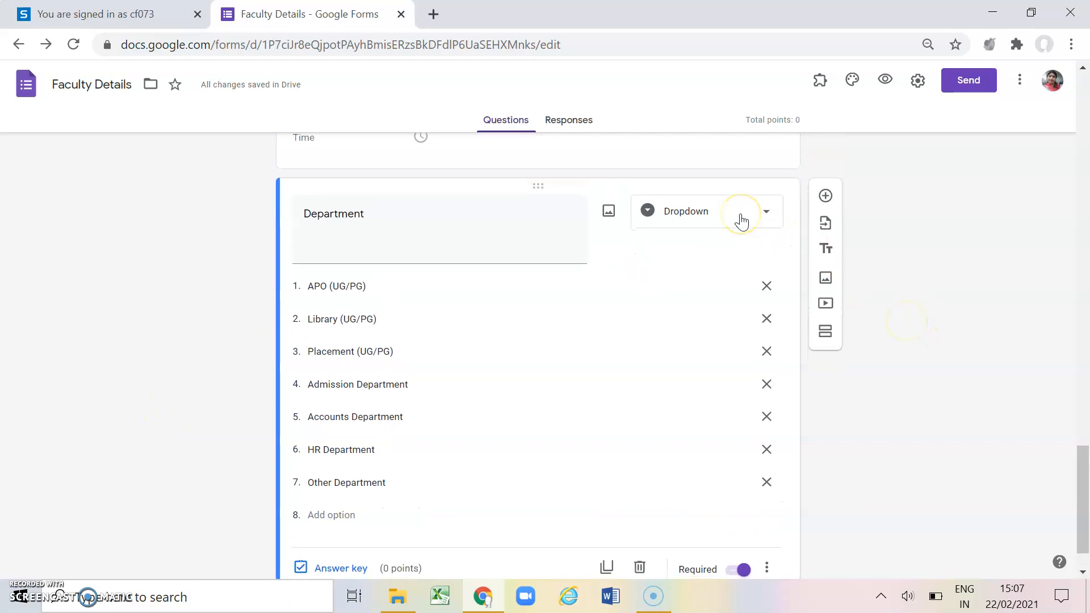
pyautogui.scroll(-1, 931, 335)
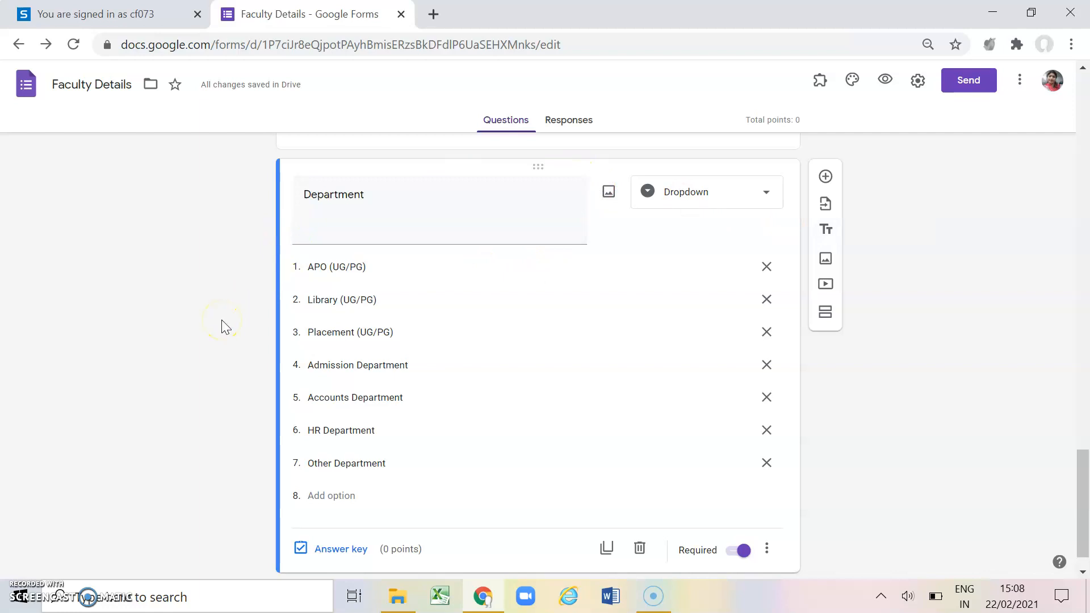
pyautogui.click(322, 196)
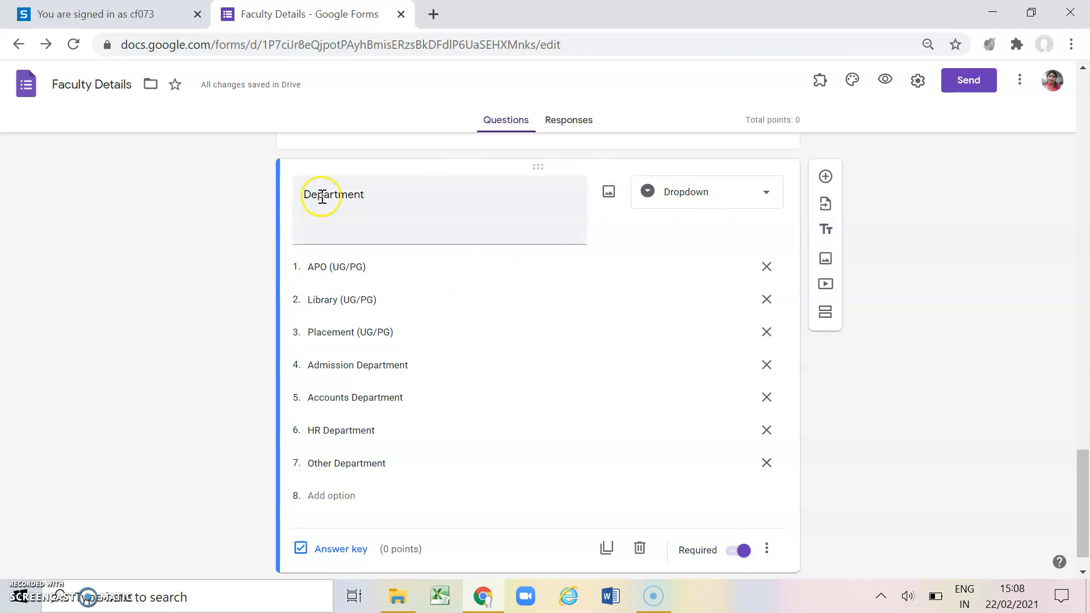
pyautogui.click(180, 329)
# - Move the Designation question down the form so it sits directly above the Department question
pyautogui.scroll(5, 179, 326)
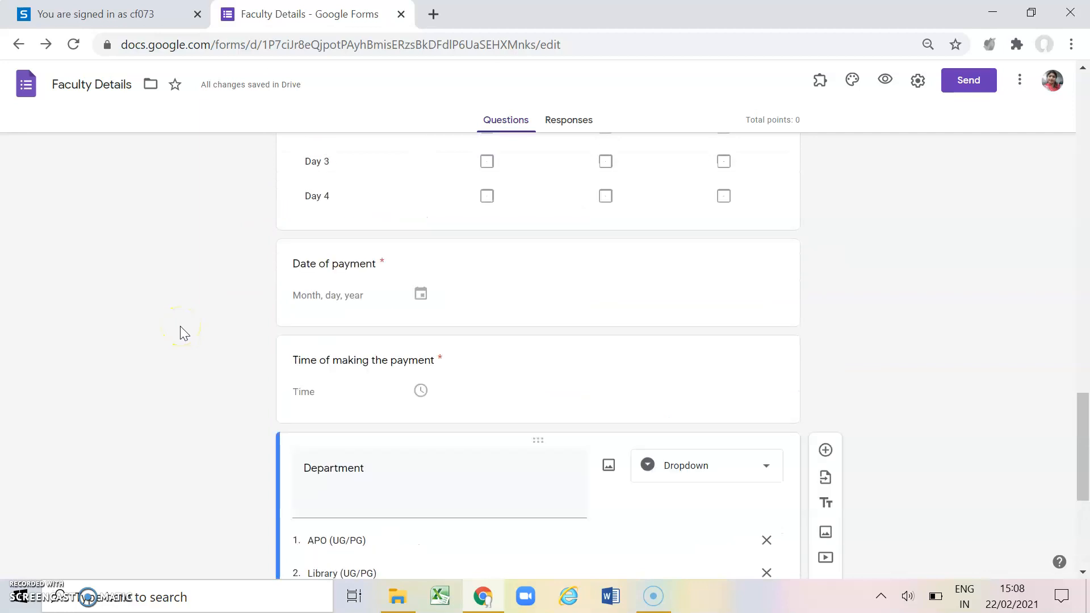
pyautogui.scroll(9, 180, 328)
pyautogui.scroll(7, 179, 326)
pyautogui.click(193, 318)
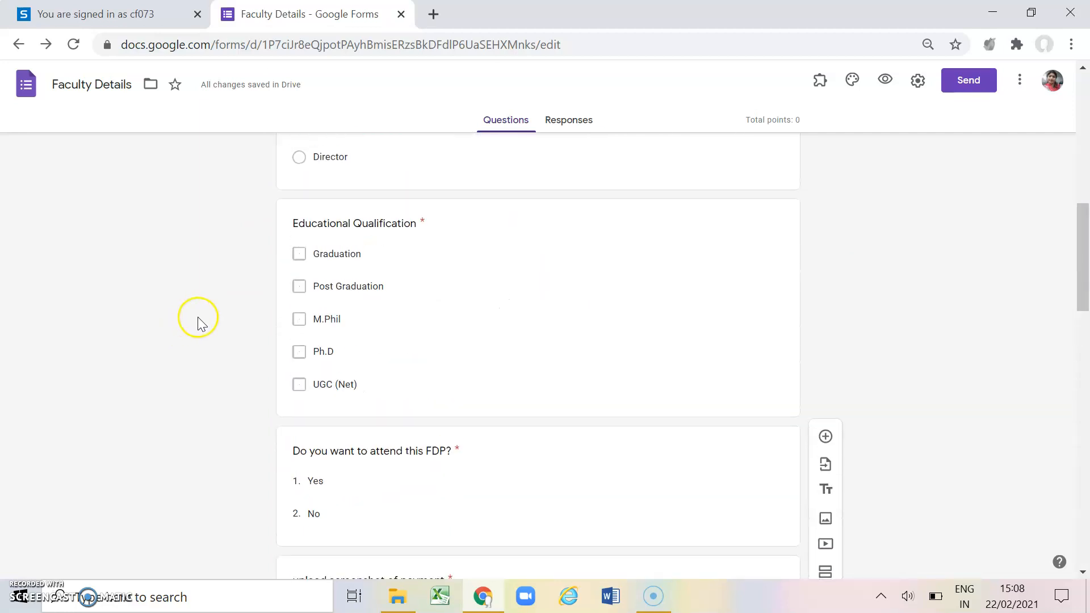
pyautogui.scroll(3, 192, 318)
pyautogui.moveTo(412, 175); pyautogui.dragTo(446, 555)
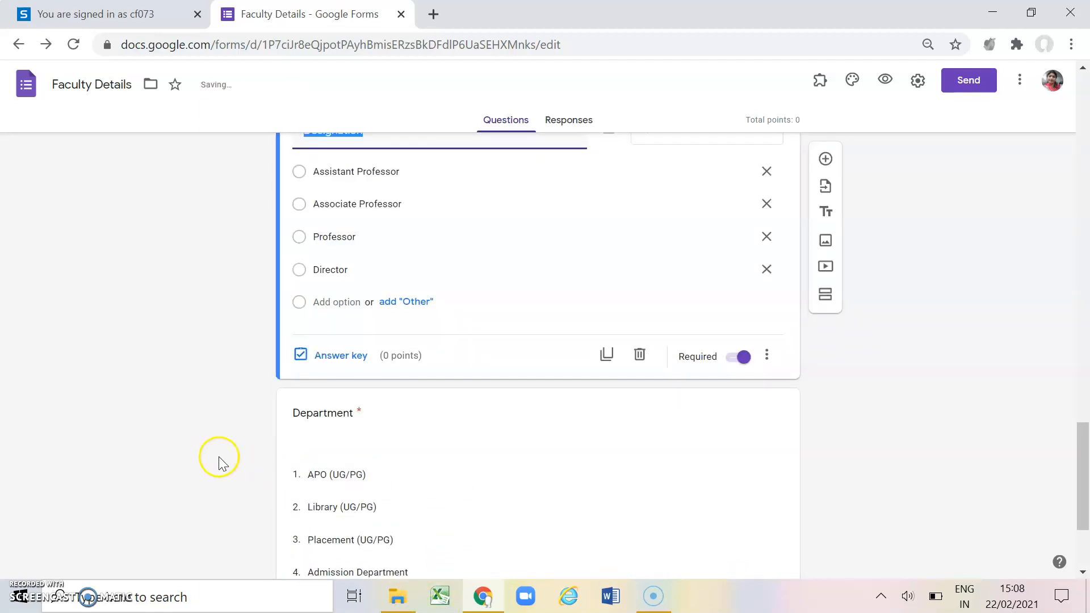
pyautogui.scroll(-1, 216, 458)
pyautogui.scroll(3, 388, 284)
pyautogui.scroll(-3, 287, 440)
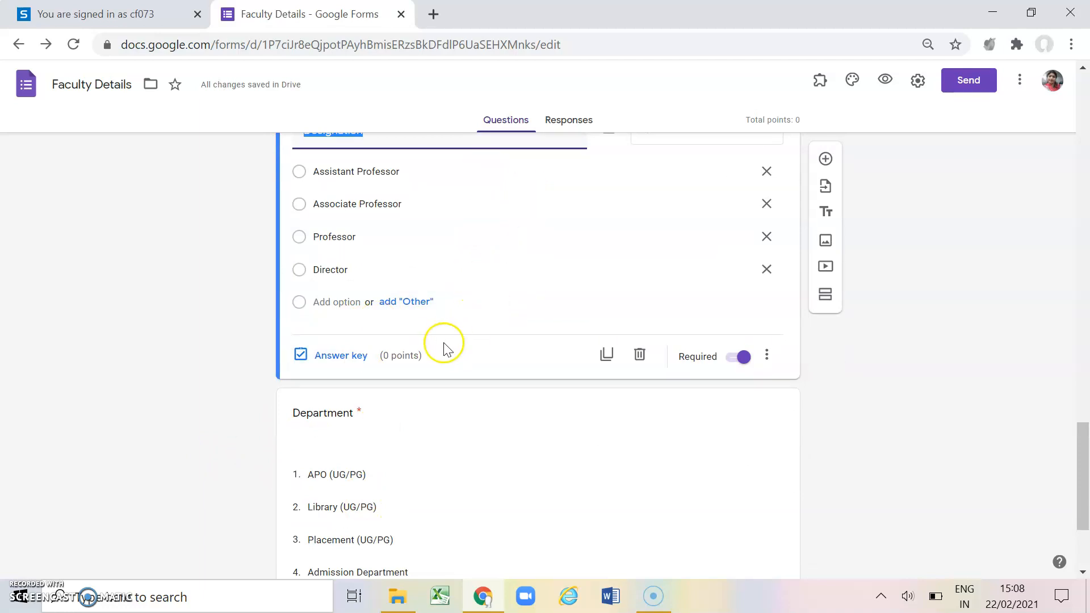
# - Add a title and description block and place it directly above the Designation question
pyautogui.scroll(3, 449, 338)
pyautogui.click(903, 349)
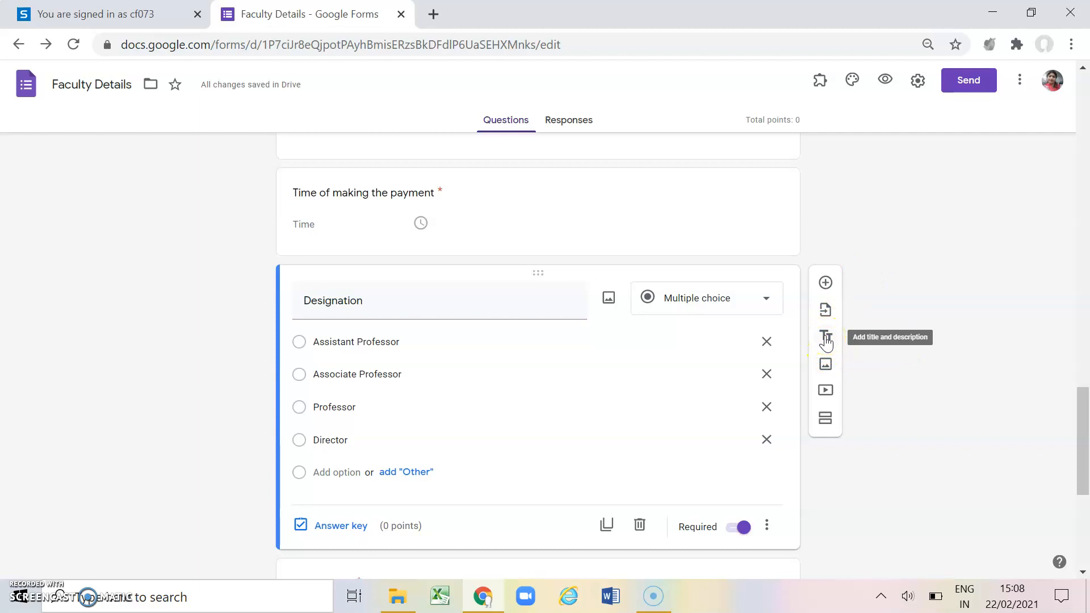
pyautogui.click(827, 339)
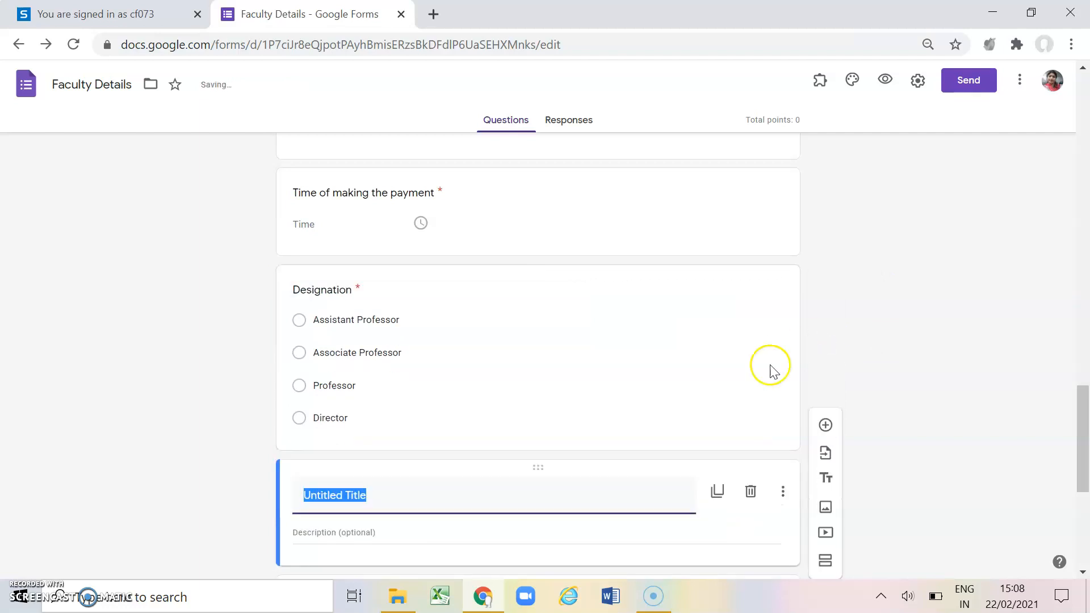
pyautogui.moveTo(629, 469); pyautogui.dragTo(625, 283)
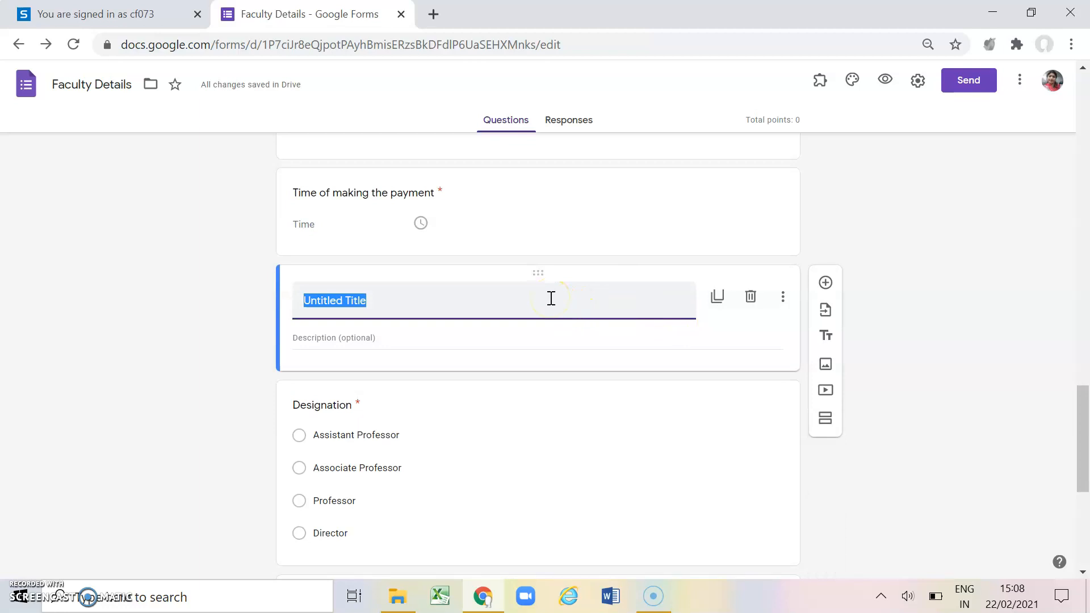
# - Title the new block "Service Details" and leave its description empty
pyautogui.write('Proj')
pyautogui.press('BackSpace')
pyautogui.press('BackSpace')
pyautogui.press('BackSpace')
pyautogui.press('BackSpace')
pyautogui.write('Serv')
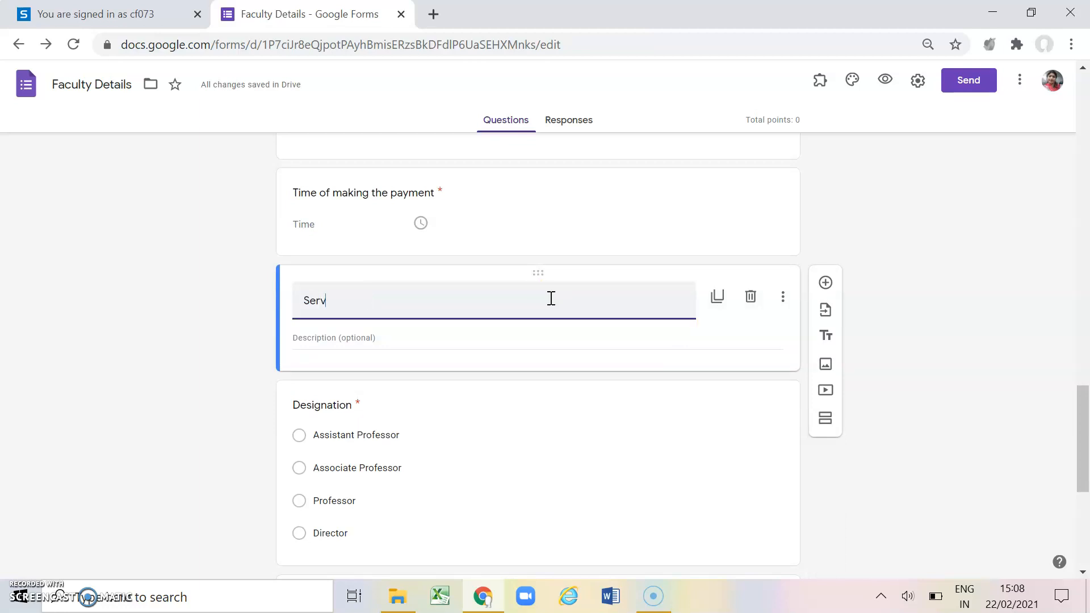
pyautogui.write('ice Details')
pyautogui.click(440, 336)
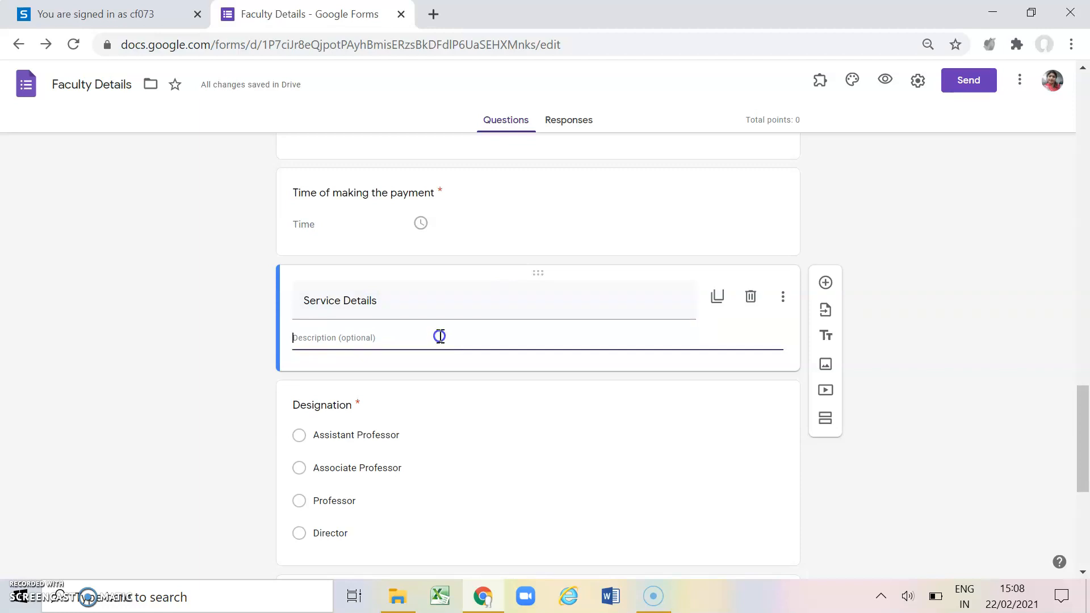
pyautogui.click(943, 311)
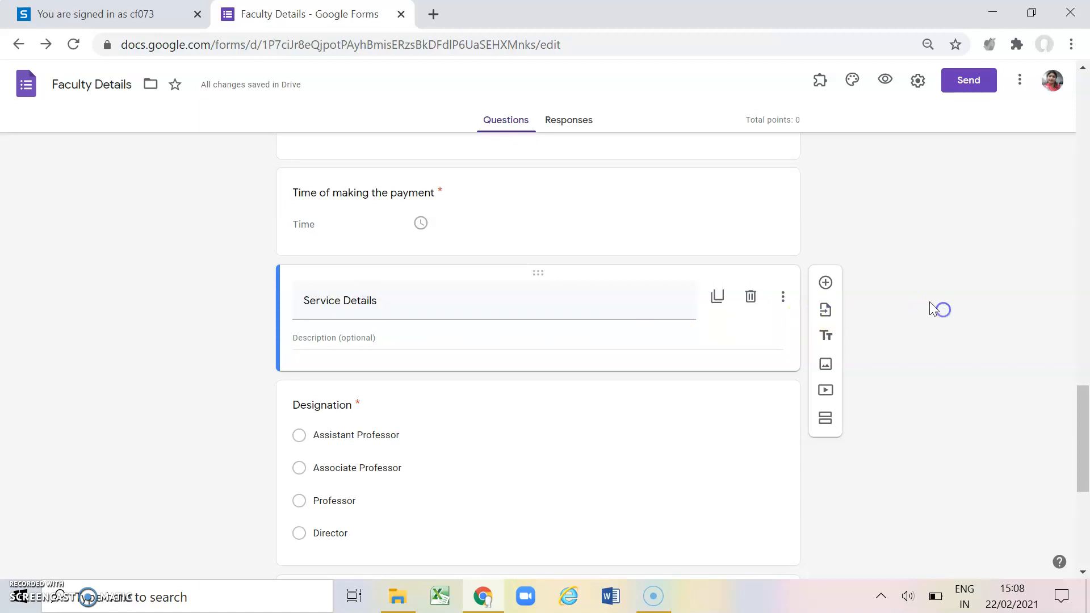
# - Preview the form and examine the Service Details heading with the Designation and Department questions below it
pyautogui.click(888, 79)
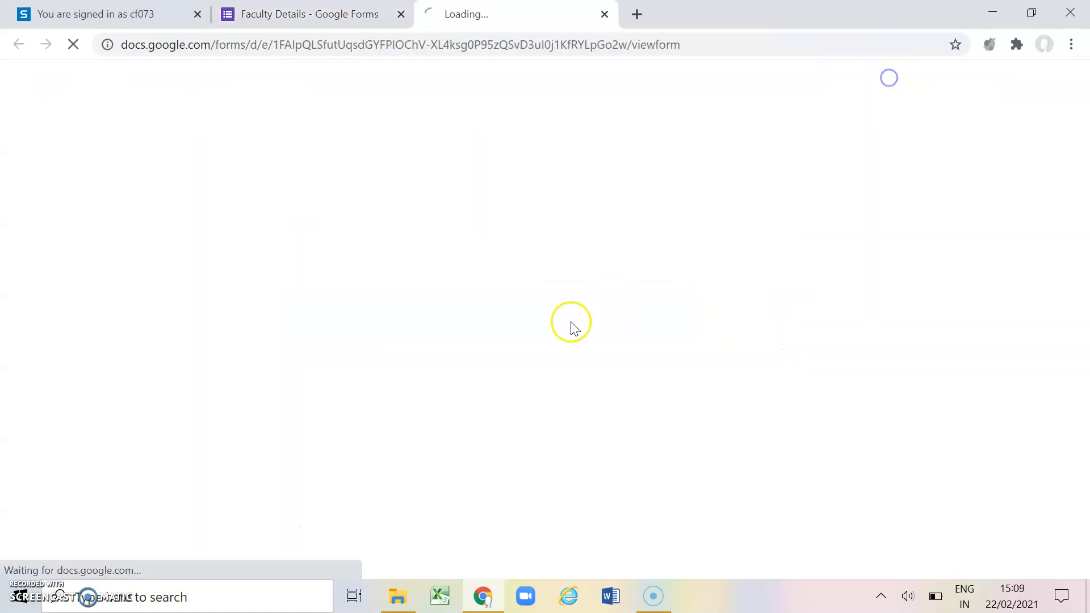
pyautogui.scroll(-15, 521, 325)
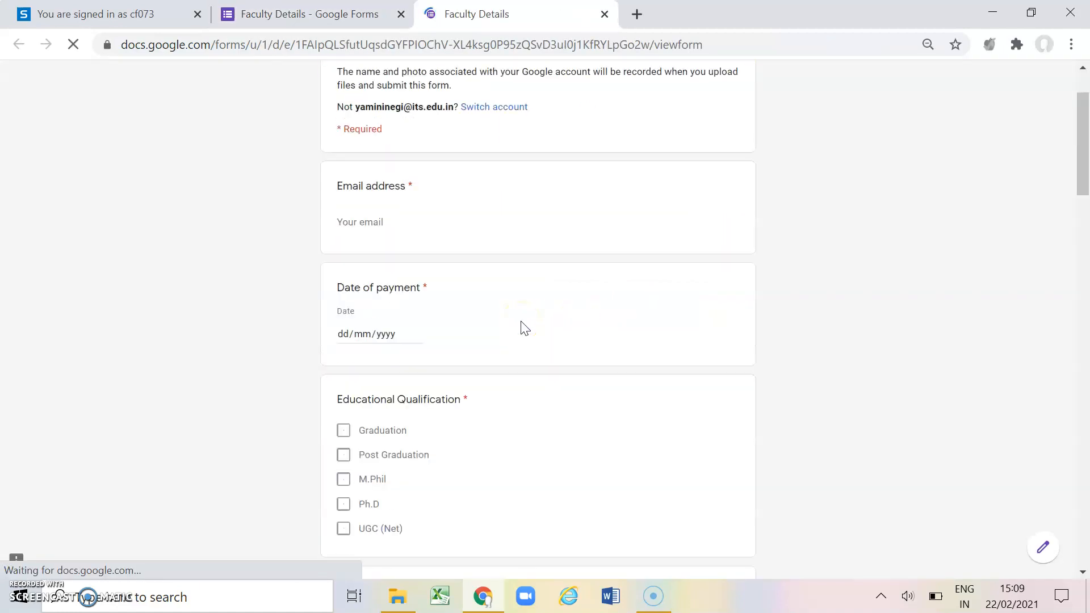
pyautogui.scroll(-5, 521, 326)
pyautogui.scroll(6, 521, 327)
pyautogui.click(449, 368)
pyautogui.scroll(-3, 350, 406)
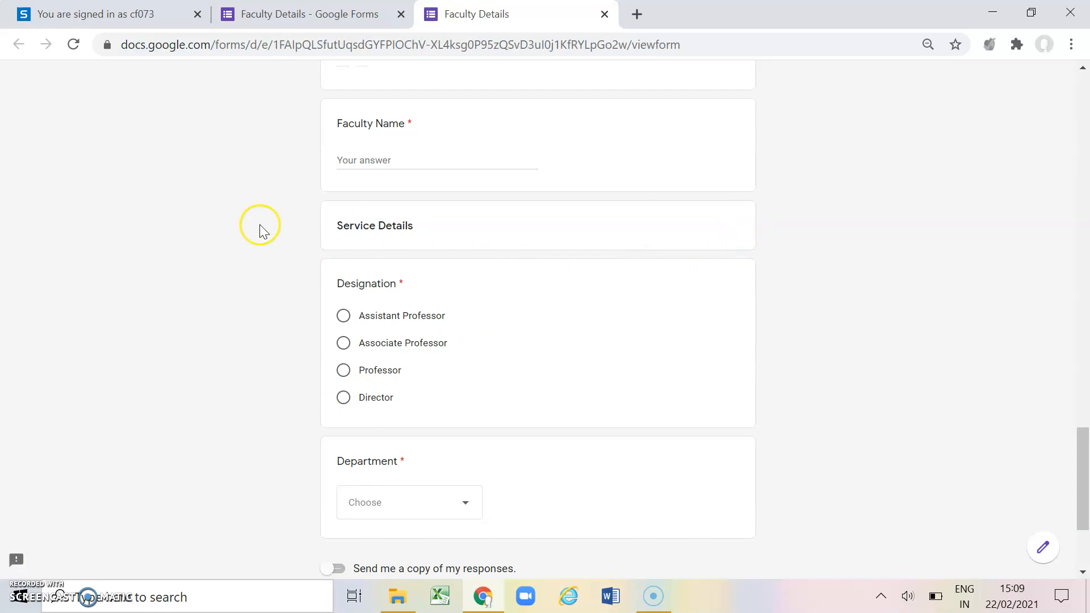
pyautogui.scroll(-3, 227, 236)
pyautogui.scroll(3, 225, 239)
pyautogui.scroll(-2, 223, 246)
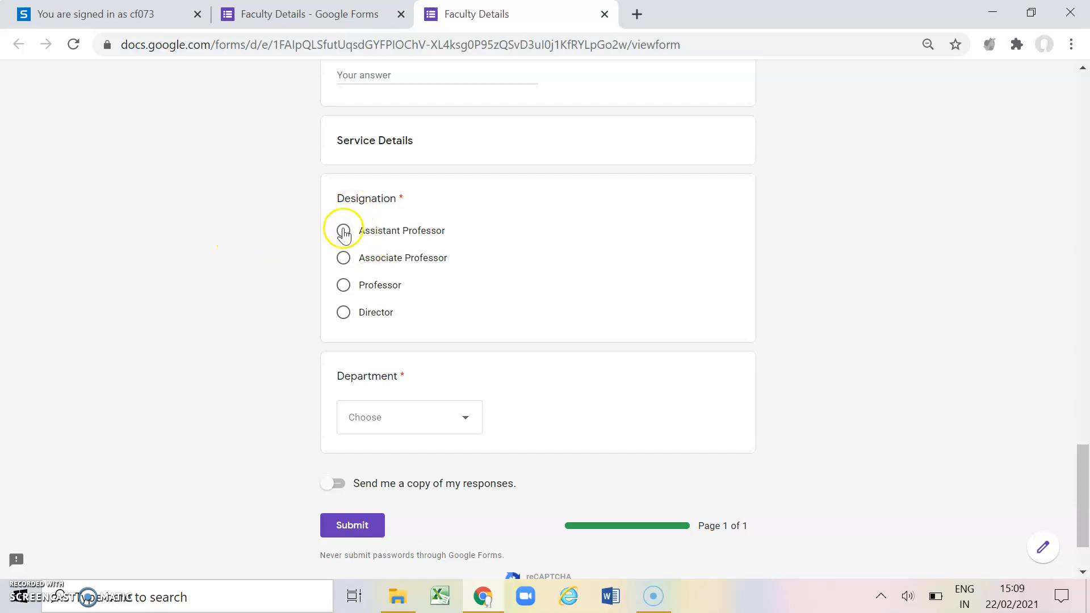
# - Check the Department dropdown's choices in the preview without selecting one, and close the preview
pyautogui.click(403, 419)
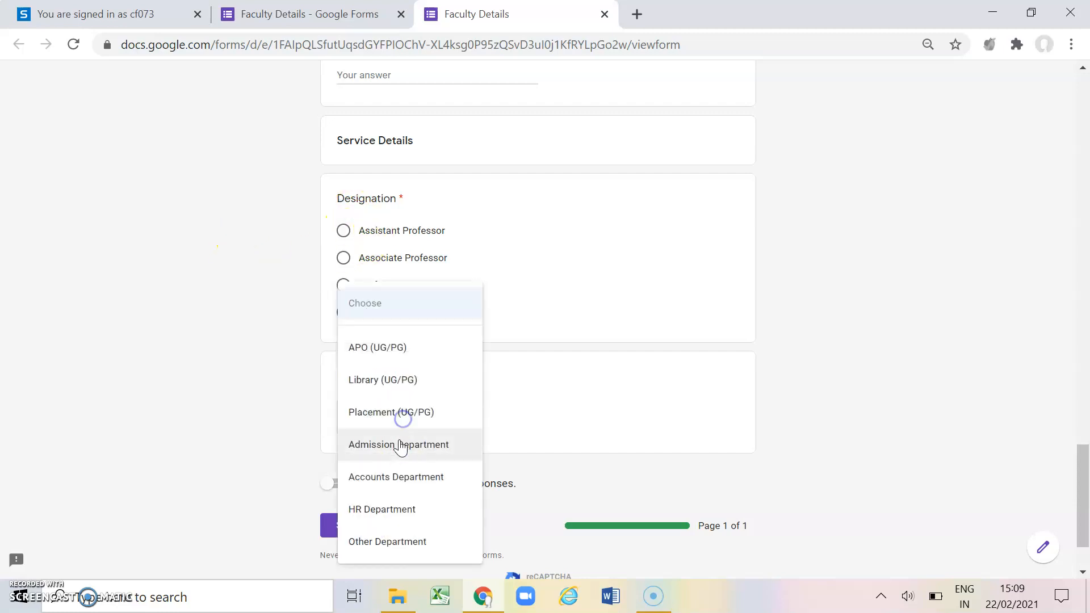
pyautogui.scroll(-1, 365, 494)
pyautogui.scroll(2, 217, 405)
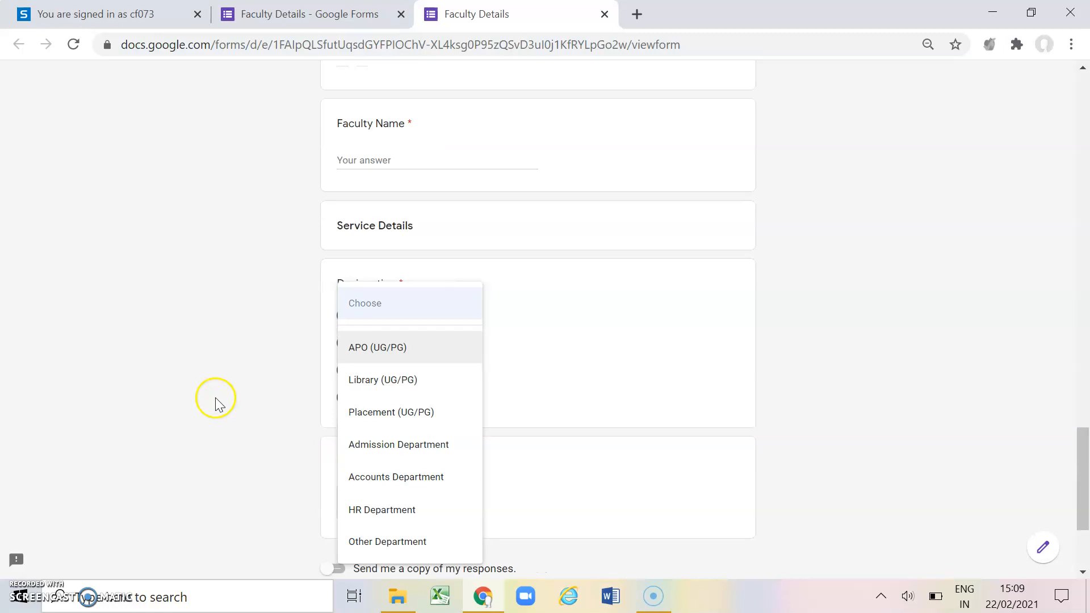
pyautogui.click(216, 402)
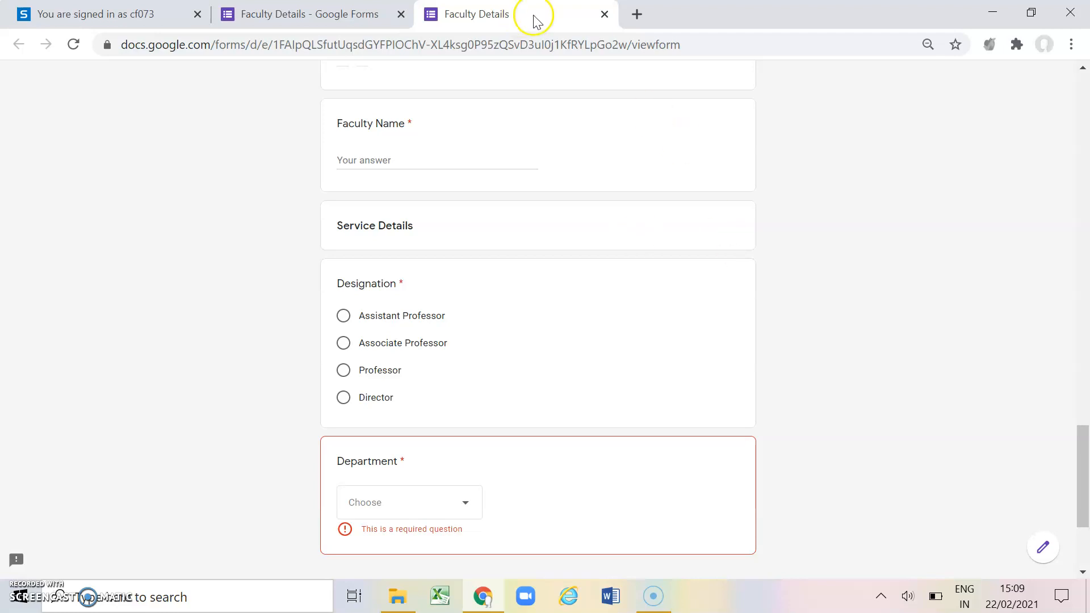
pyautogui.click(604, 14)
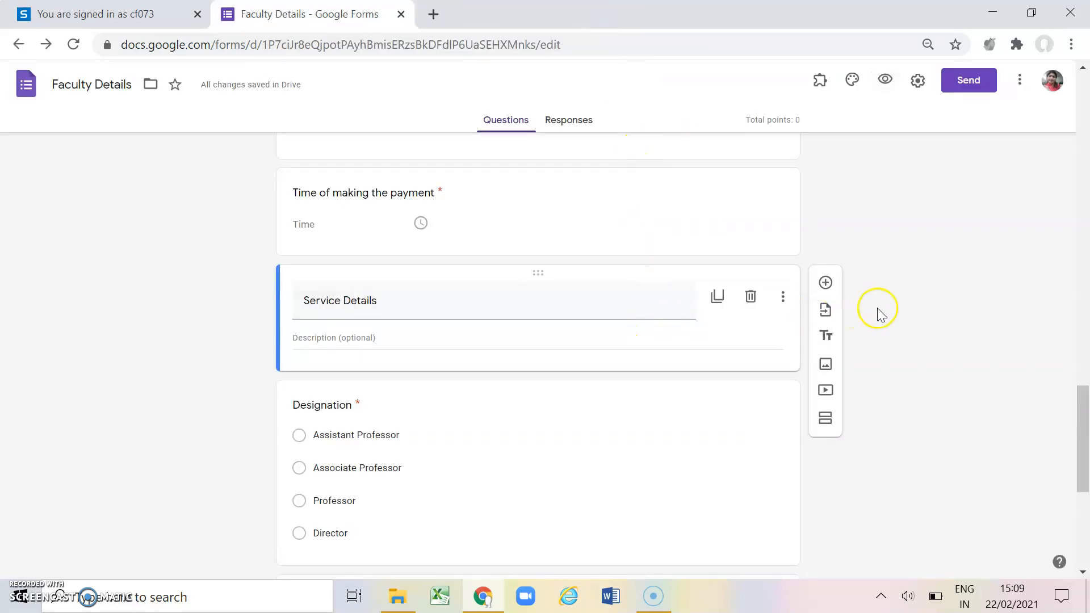
pyautogui.scroll(-5, 879, 307)
pyautogui.scroll(-2, 879, 308)
pyautogui.scroll(2, 880, 309)
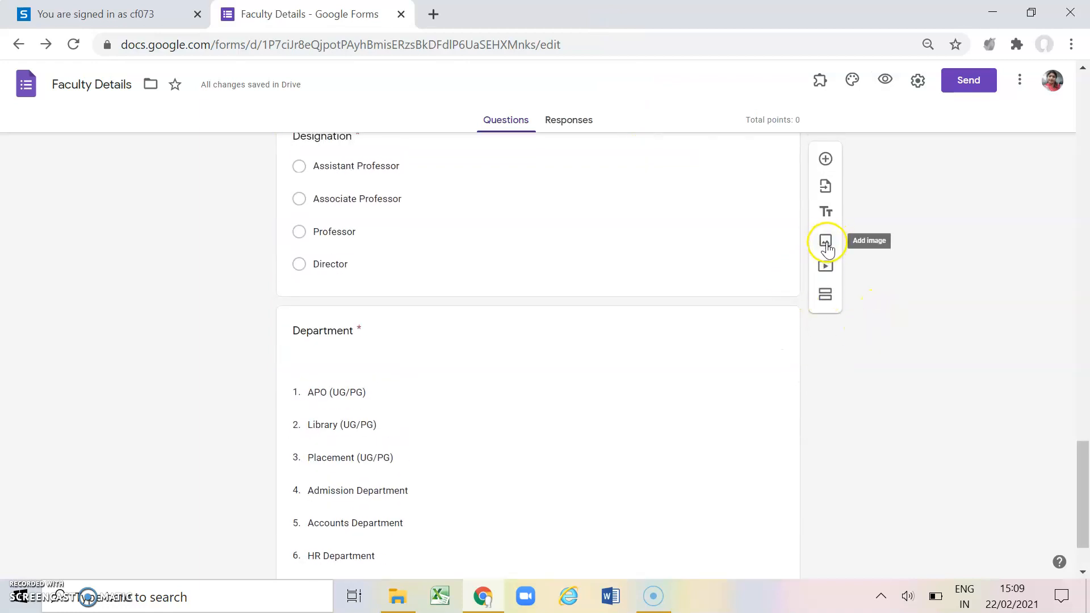
# - Add a new blank question directly below the Department question
pyautogui.scroll(-2, 768, 399)
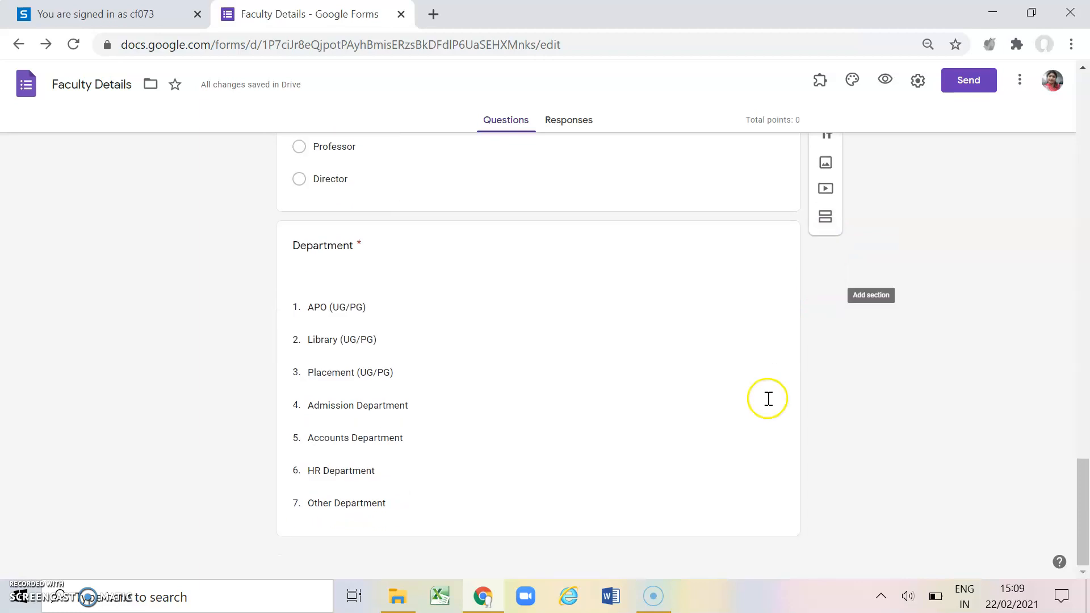
pyautogui.click(744, 484)
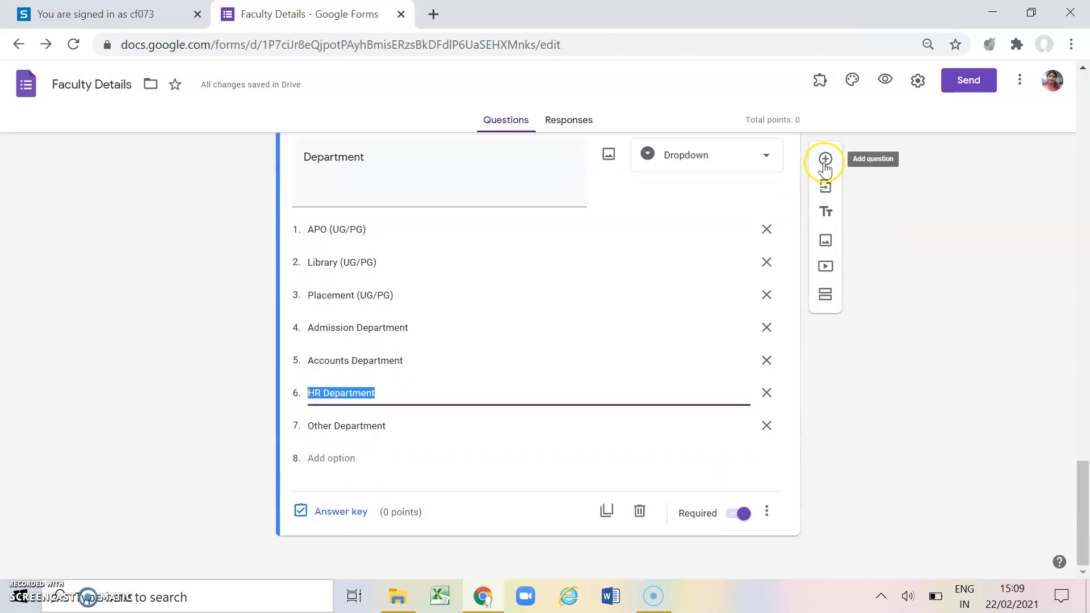
pyautogui.click(826, 159)
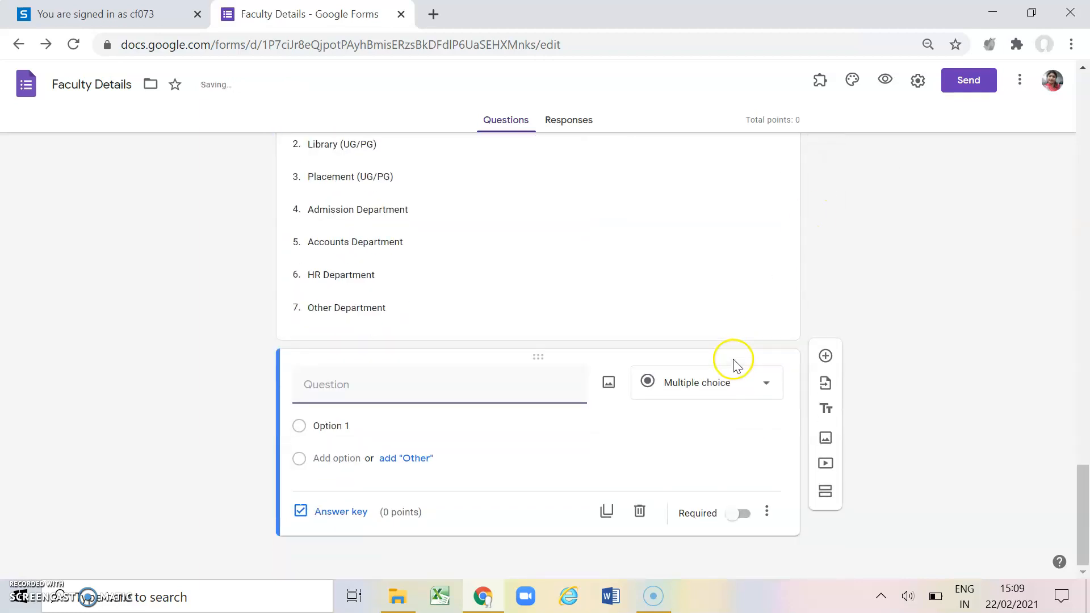
# - Upload butterfly.jpg from the Pictures folder as the image of the new blank question
pyautogui.click(609, 388)
pyautogui.click(824, 452)
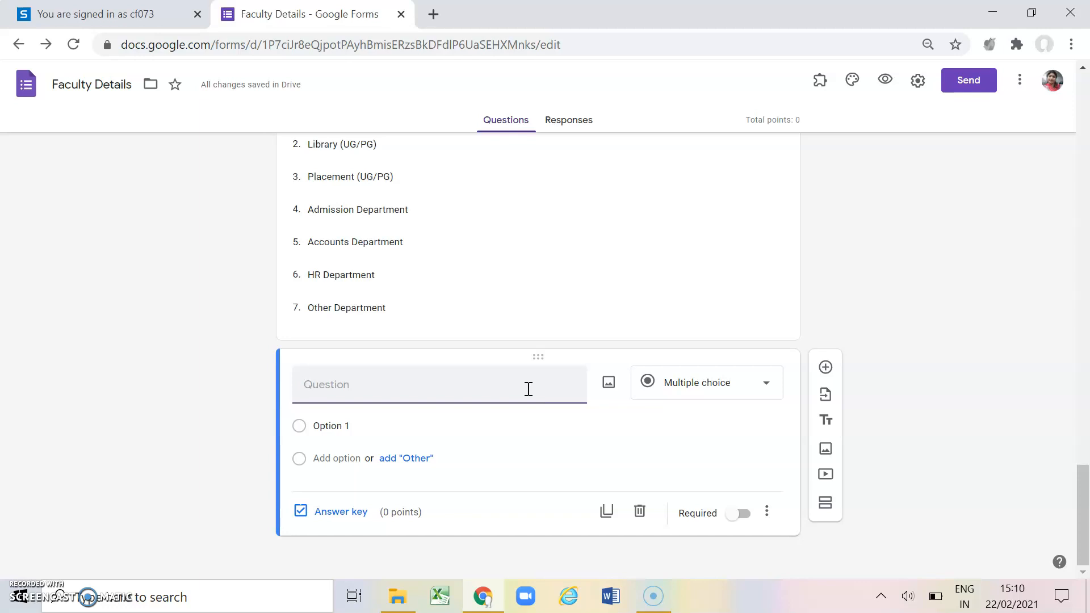
pyautogui.click(610, 384)
pyautogui.click(610, 385)
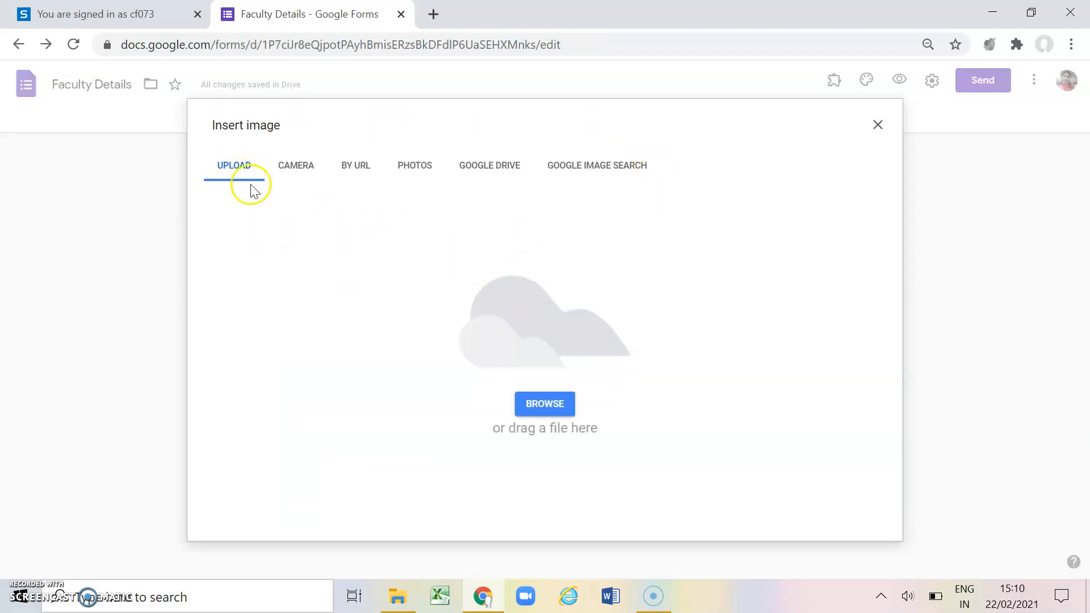
pyautogui.click(234, 166)
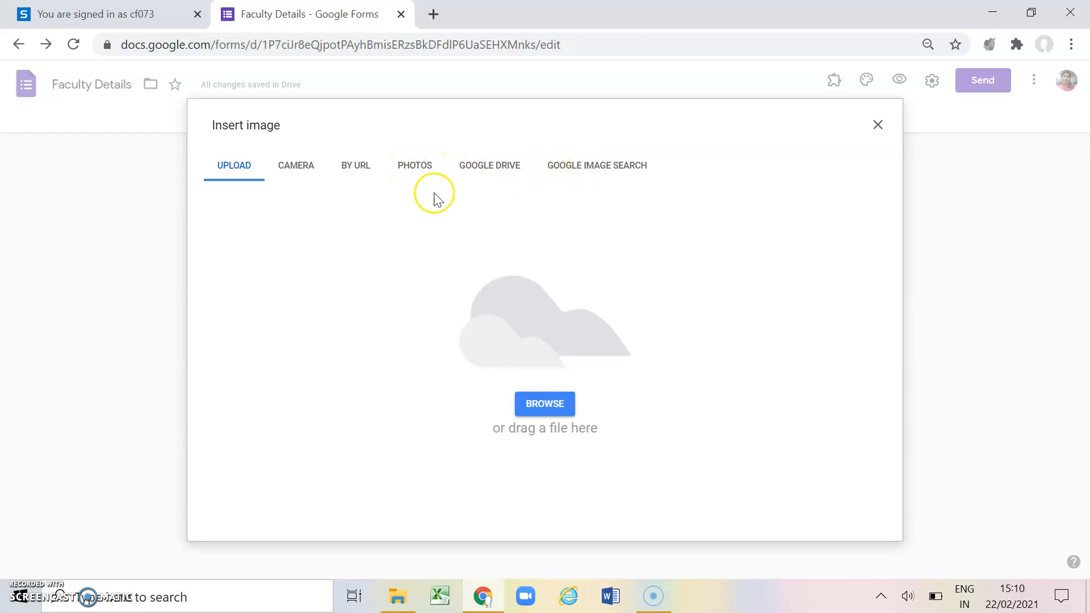
pyautogui.click(534, 417)
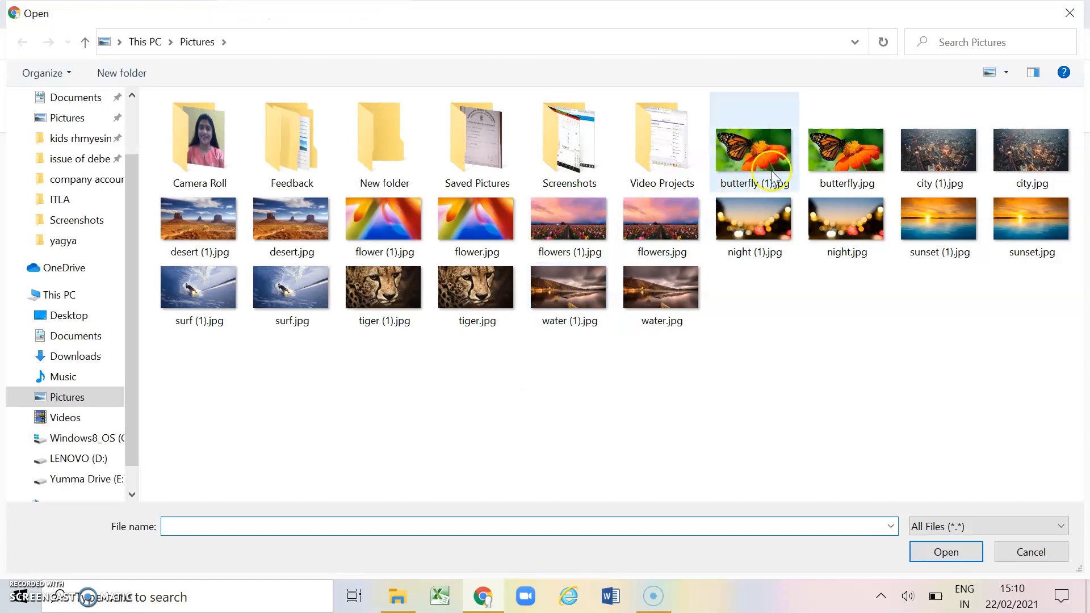
pyautogui.doubleClick(833, 155)
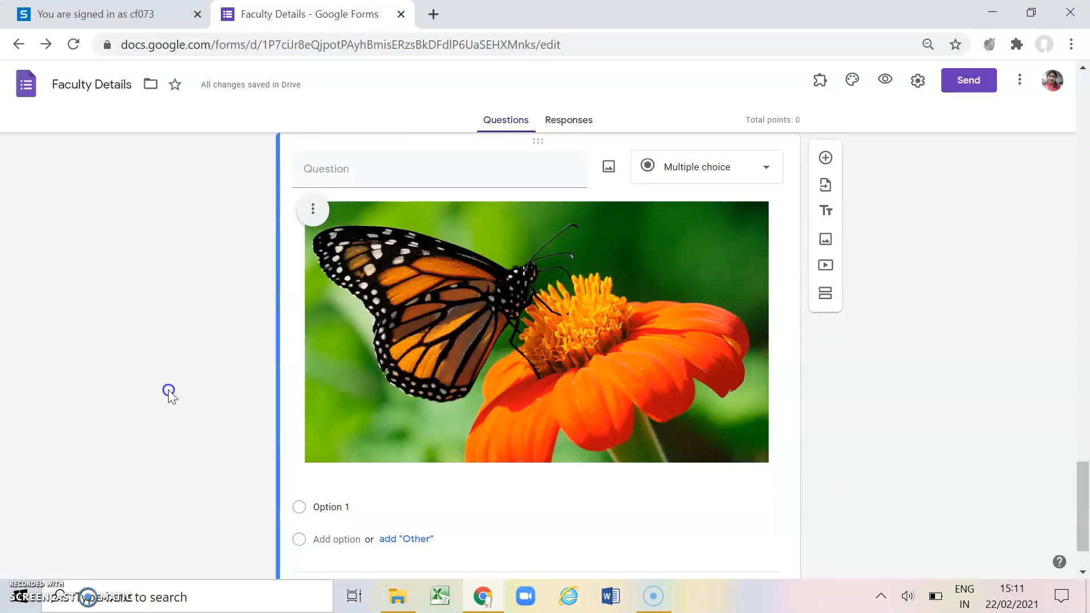
# - Title the butterfly image question "Explain this following picture."
pyautogui.scroll(2, 168, 390)
pyautogui.click(367, 186)
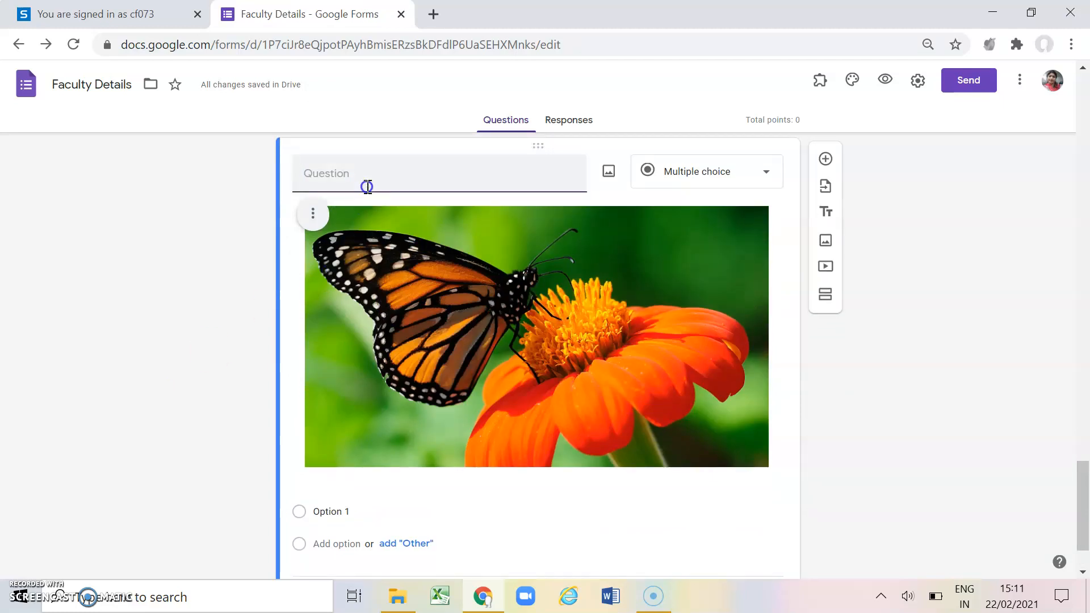
pyautogui.write('Explain this following pic')
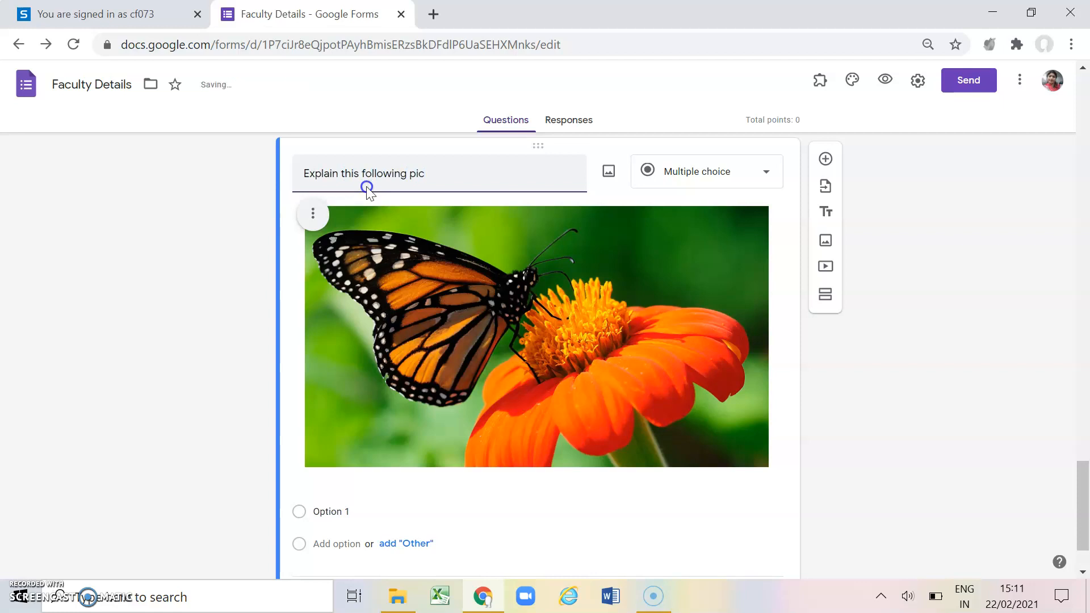
pyautogui.write('ture.')
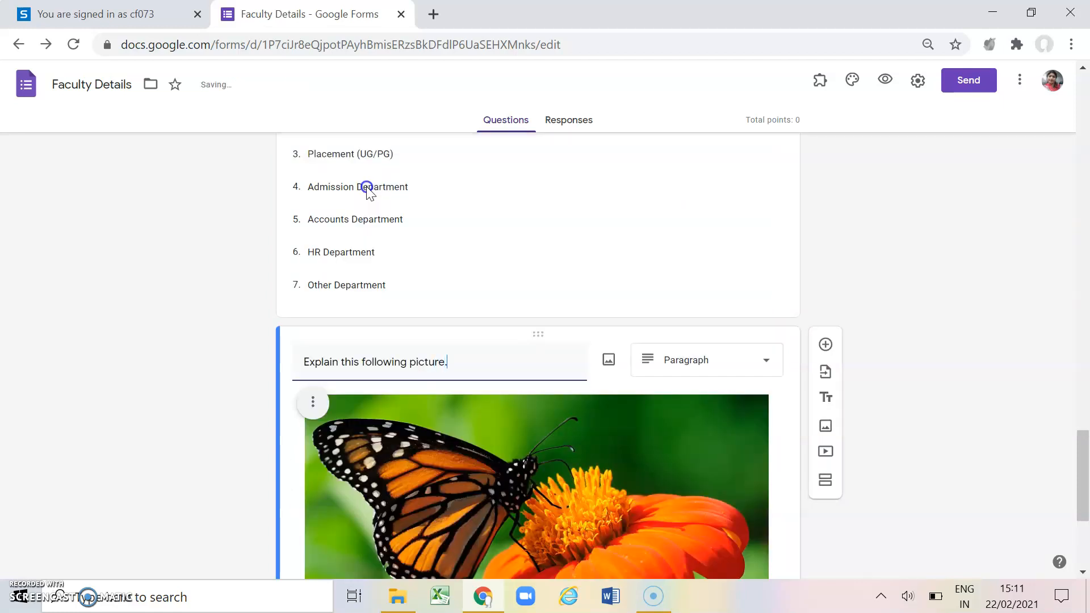
pyautogui.scroll(-3, 398, 318)
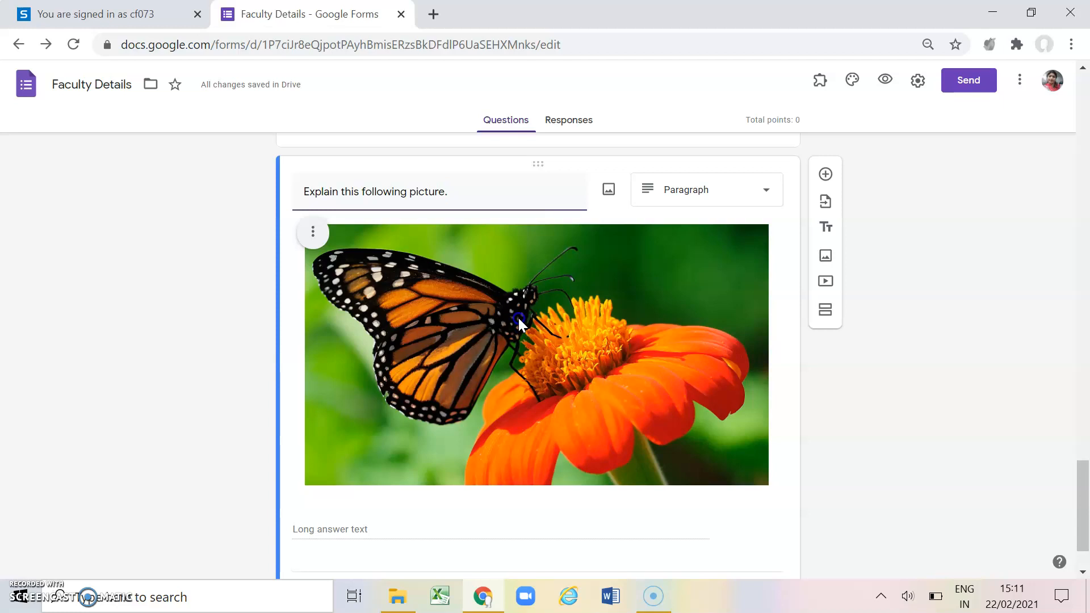
pyautogui.click(511, 284)
pyautogui.scroll(-1, 552, 337)
pyautogui.scroll(1, 508, 426)
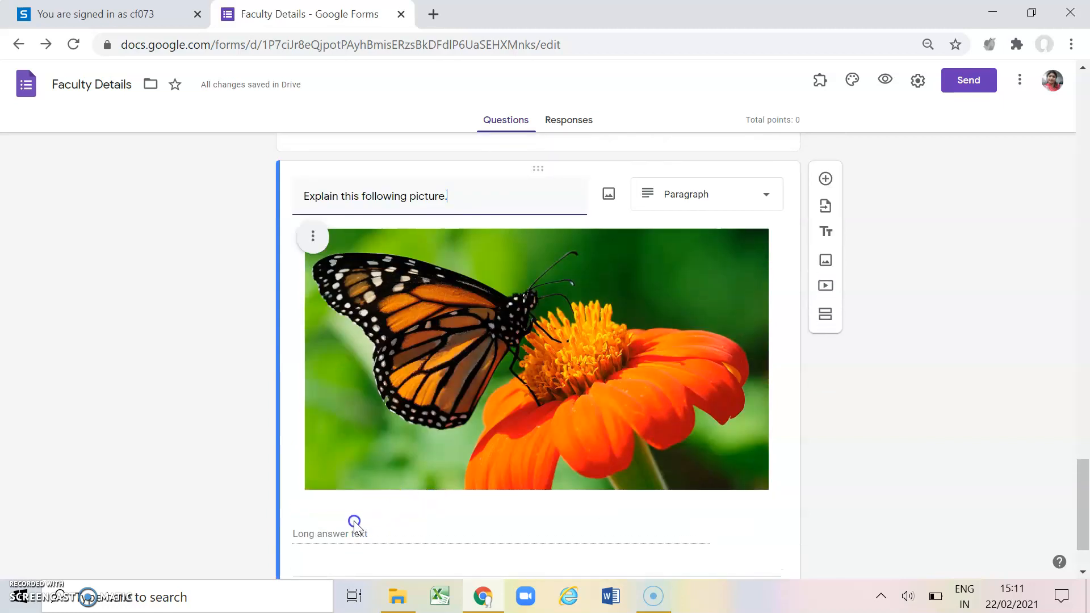
pyautogui.scroll(-1, 355, 517)
pyautogui.scroll(1, 640, 475)
# - Preview the form, check the butterfly picture question and its answer field, and close the preview
pyautogui.click(885, 80)
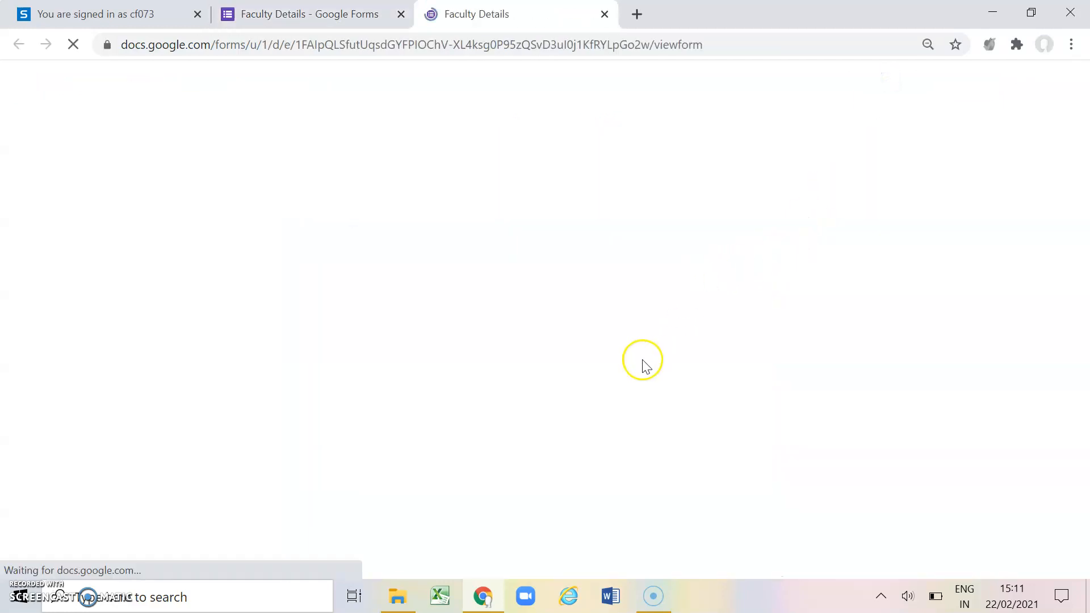
pyautogui.scroll(-20, 645, 365)
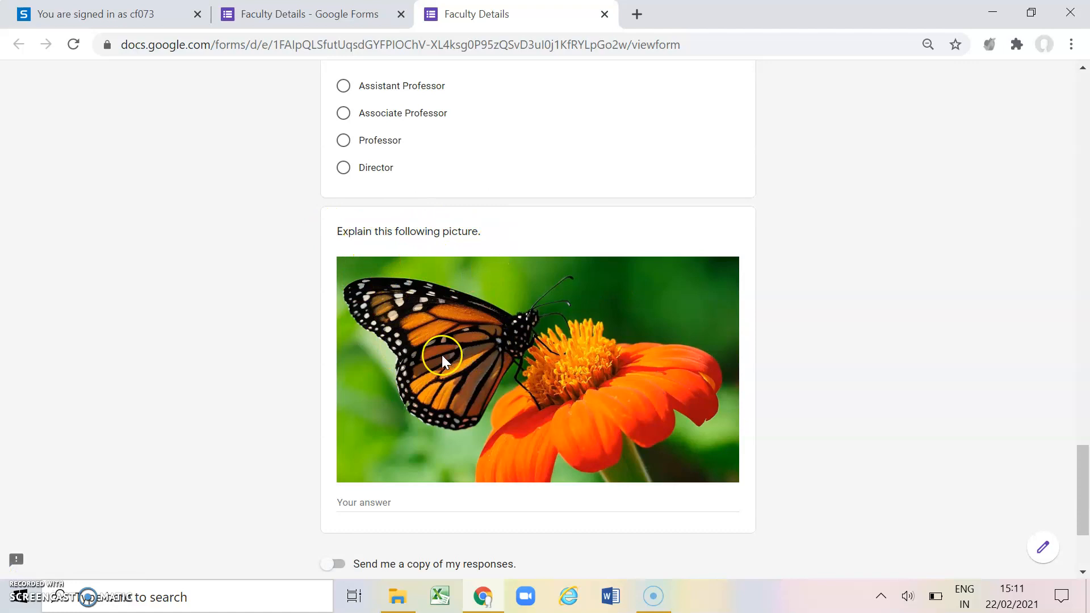
pyautogui.click(357, 503)
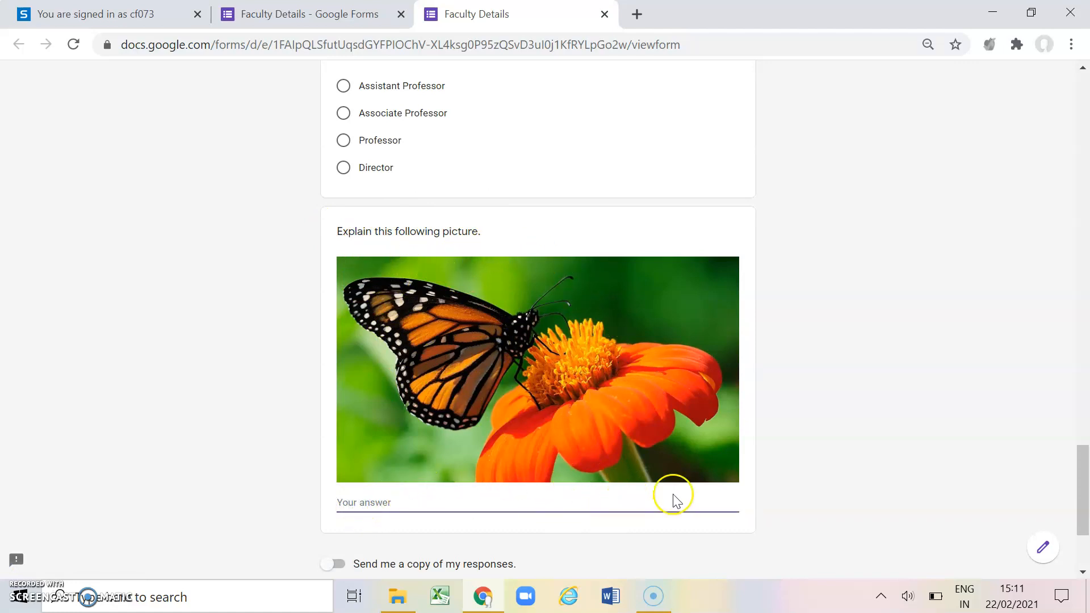
pyautogui.click(605, 14)
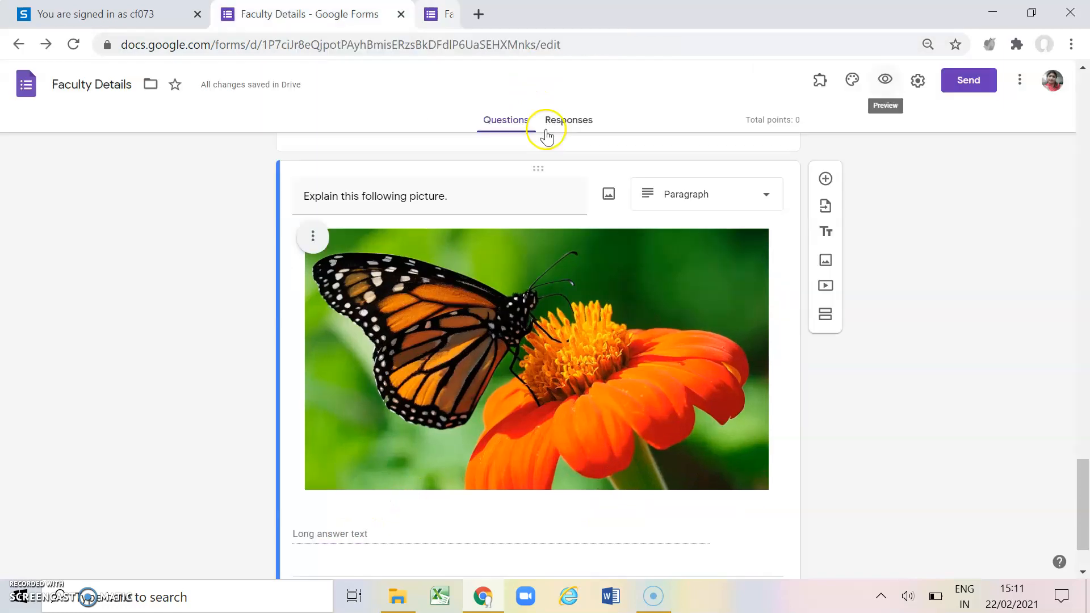
# - Add another blank question directly below the butterfly picture question
pyautogui.scroll(-1, 168, 421)
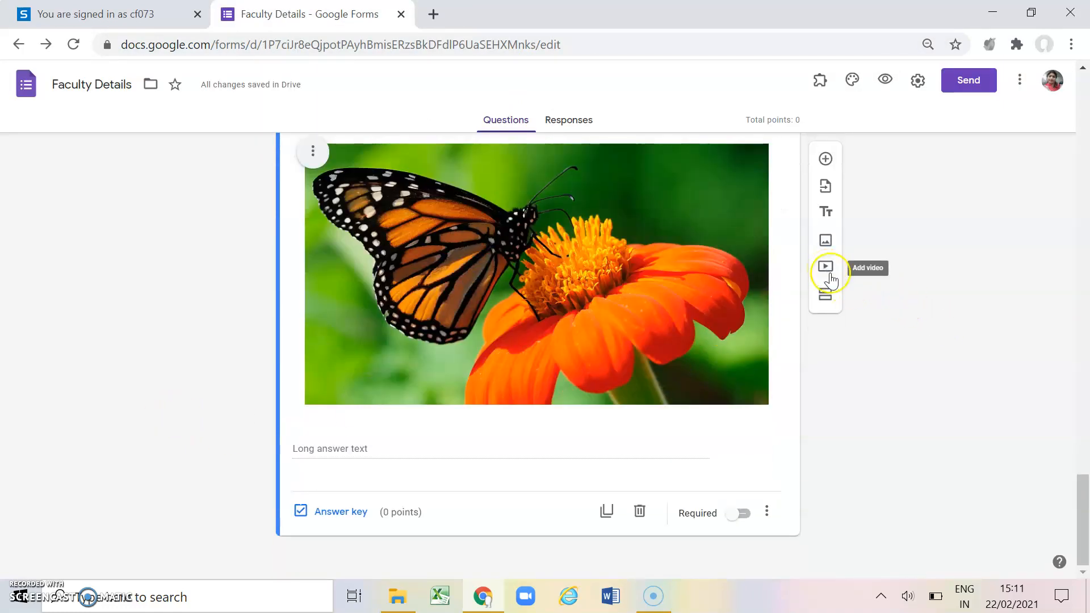
pyautogui.scroll(1, 869, 282)
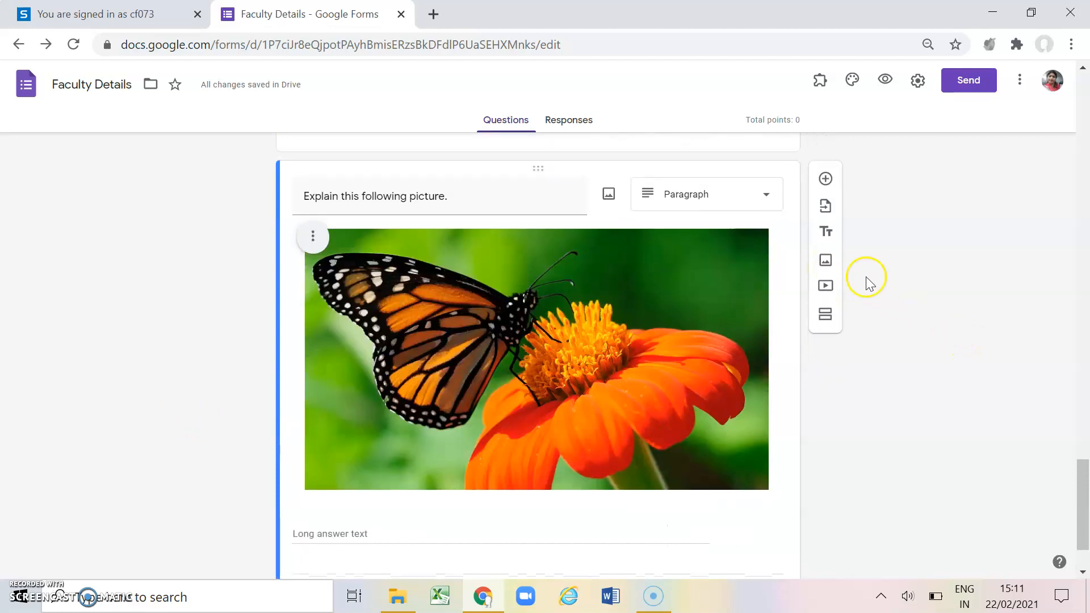
pyautogui.click(826, 181)
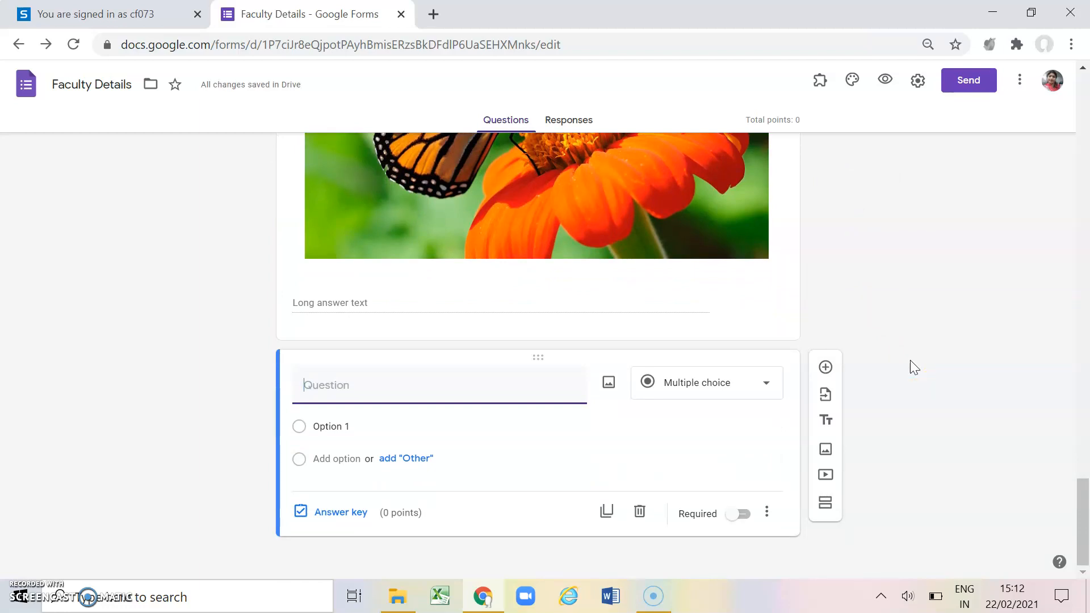
pyautogui.click(527, 387)
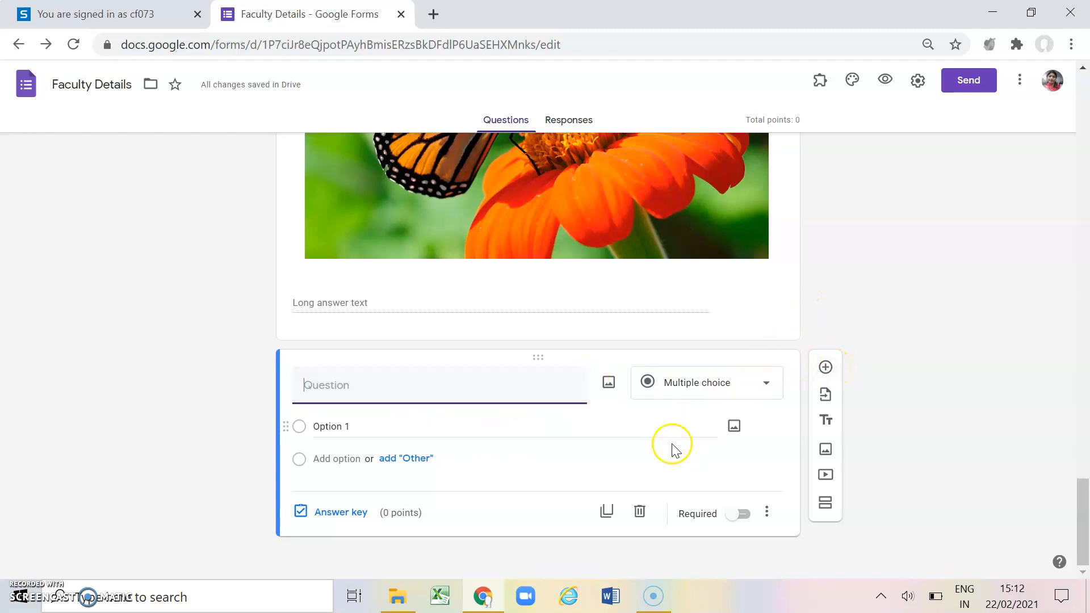
# - Insert the YouTube video "#1 Basic Introduction of Financial Accounting" from the financial accounting search results into the form
pyautogui.click(826, 477)
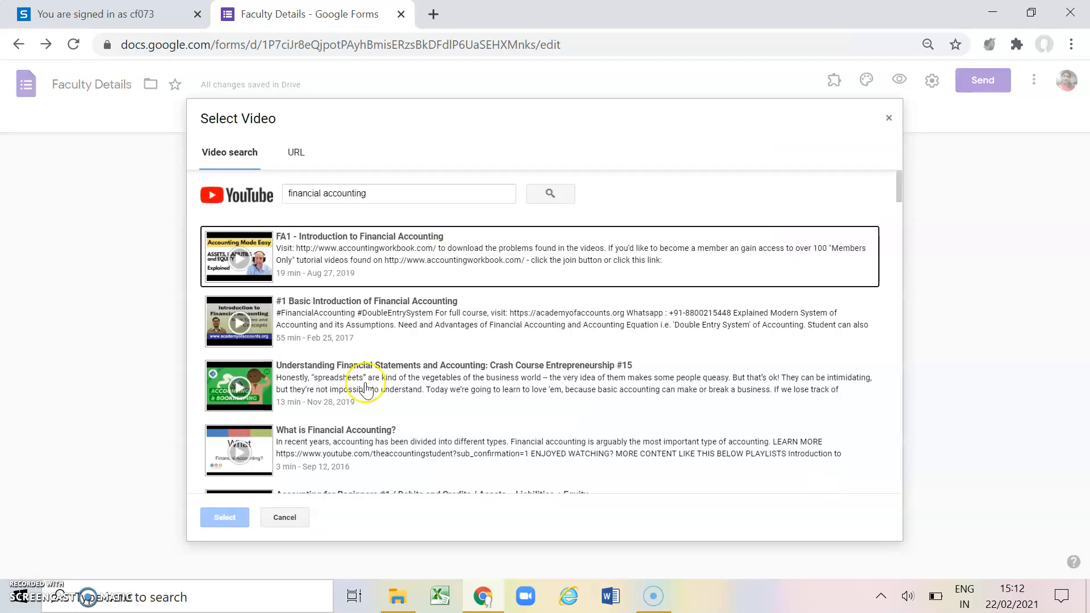
pyautogui.click(372, 193)
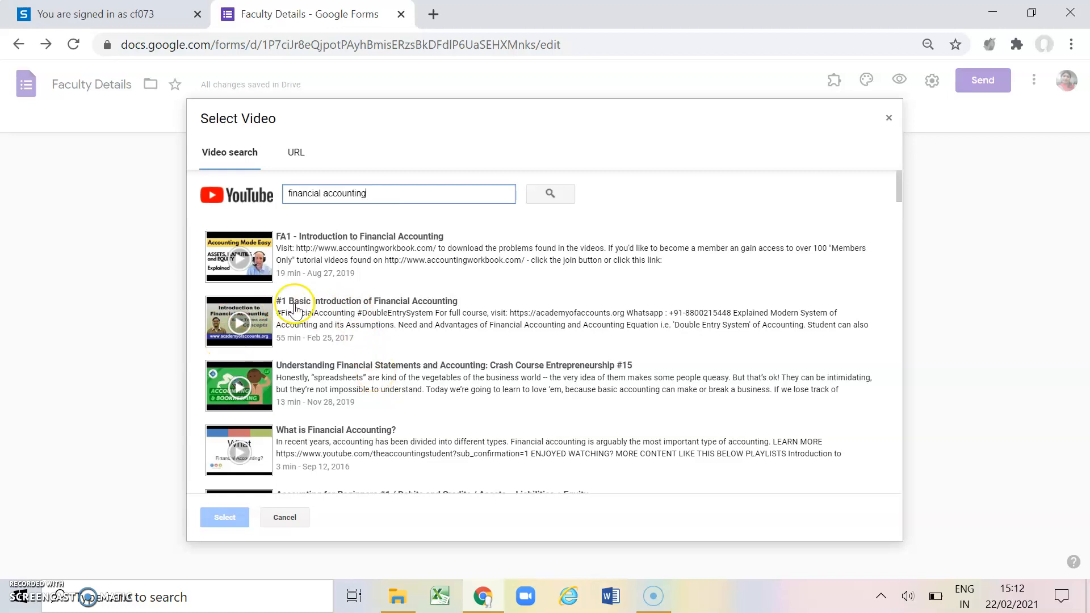
pyautogui.doubleClick(322, 310)
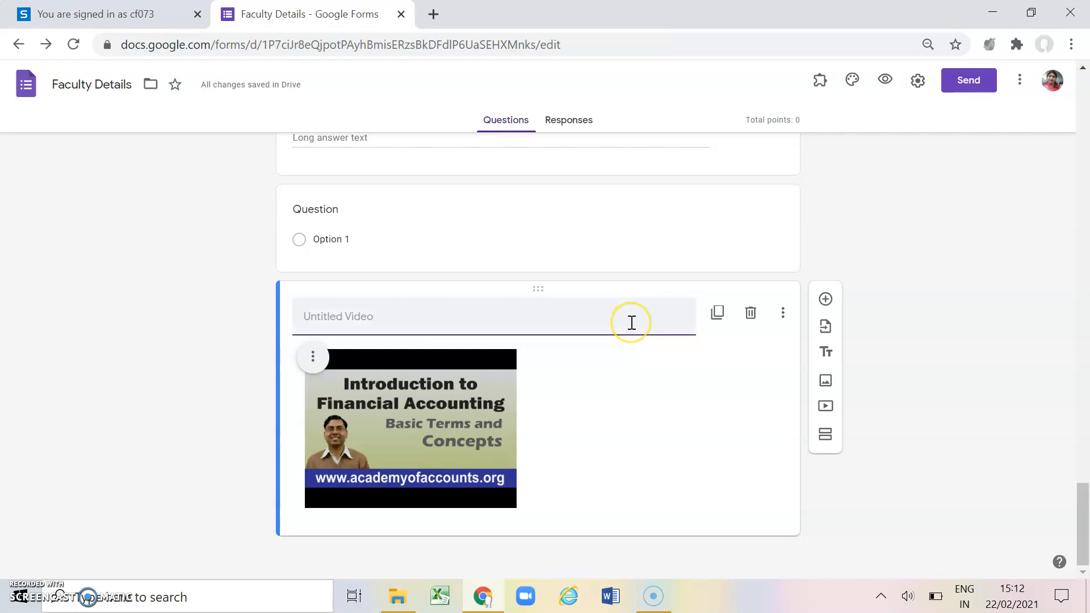
pyautogui.click(944, 351)
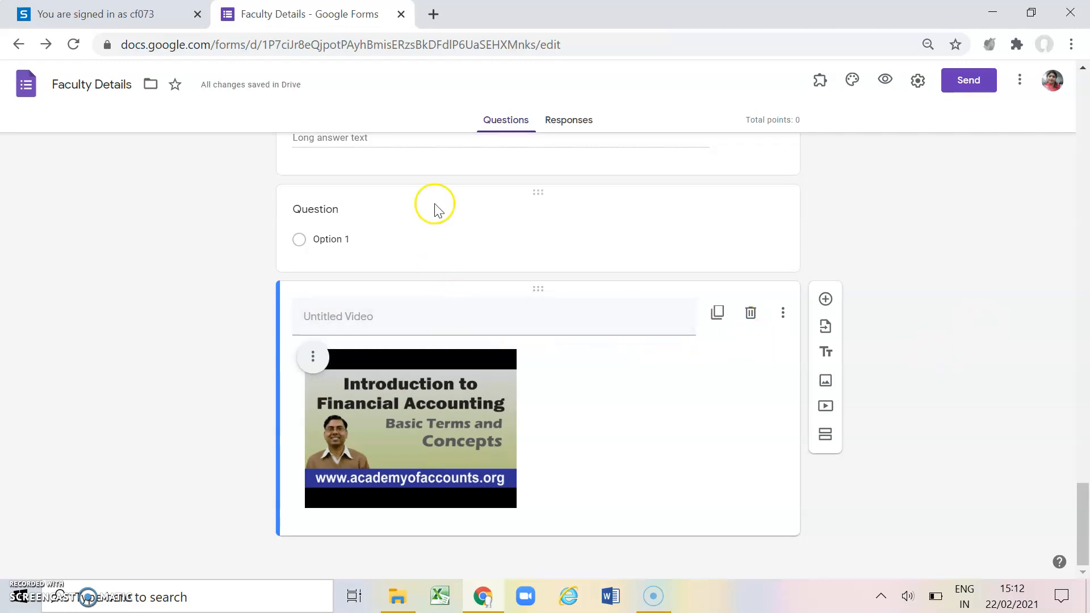
# - Reorder the last two items so that the video sits above the blank question
pyautogui.moveTo(445, 195); pyautogui.dragTo(476, 534)
pyautogui.moveTo(453, 304); pyautogui.dragTo(455, 193)
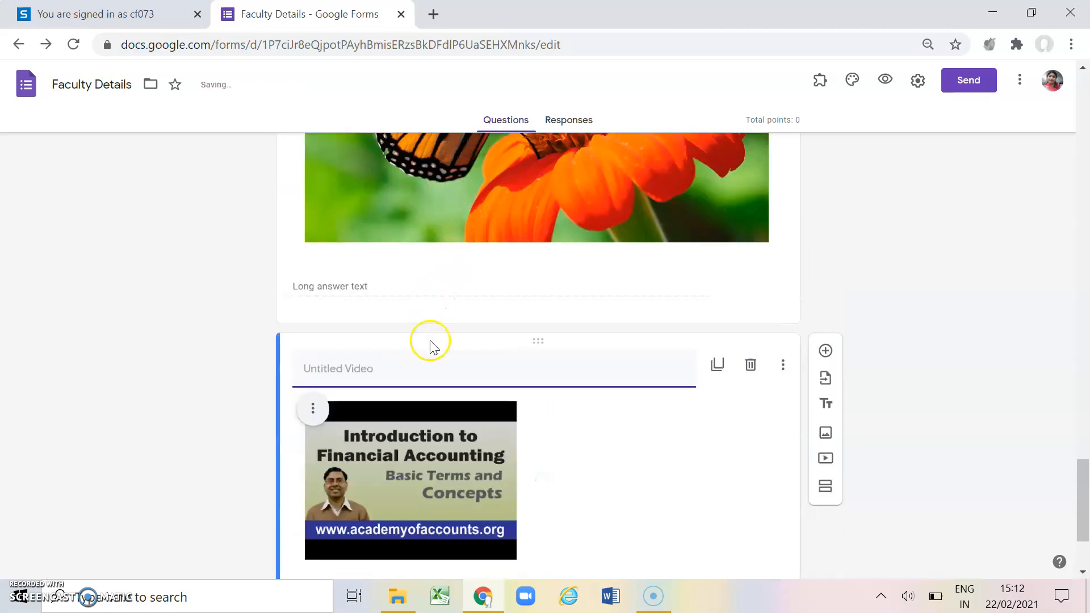
# - Title the blank question below the video "On the basis of above video, explain the process of accounting." and make it required
pyautogui.scroll(-3, 430, 346)
pyautogui.click(319, 474)
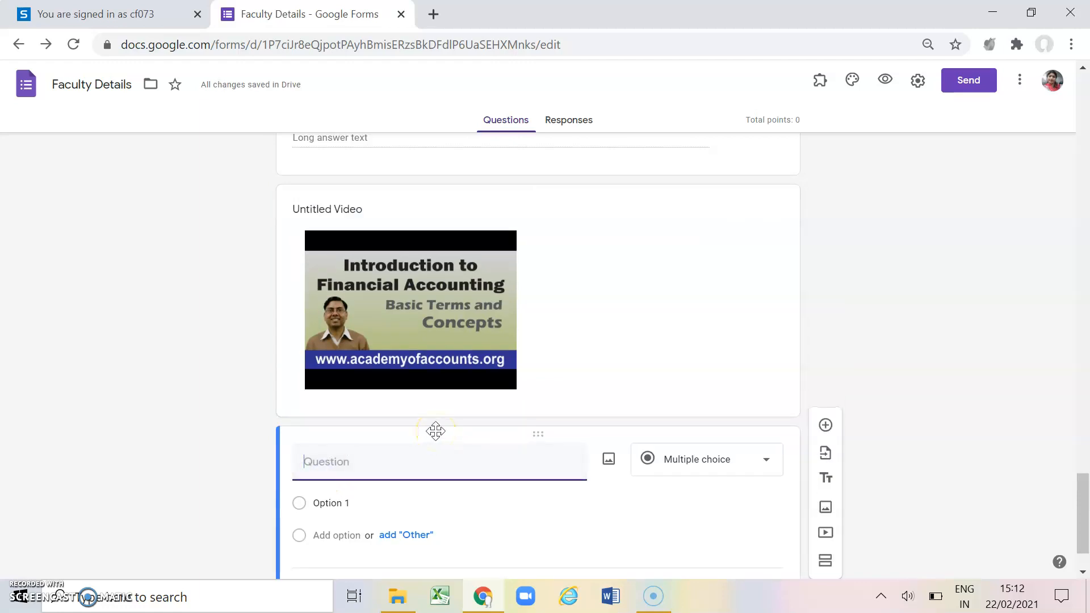
pyautogui.write('On the basis of above video, explai')
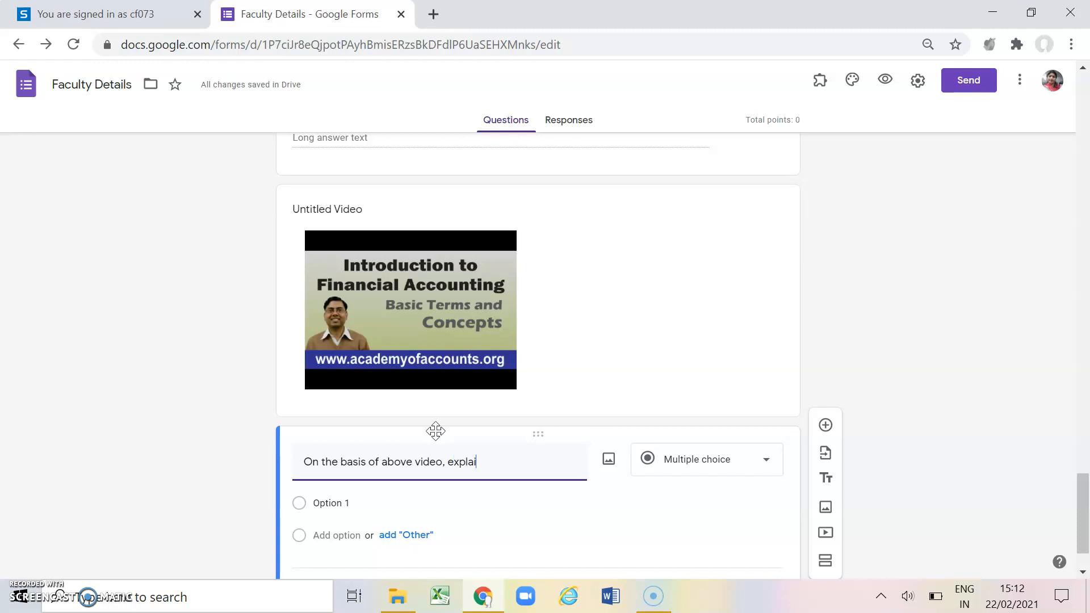
pyautogui.write('n the process of accounting.')
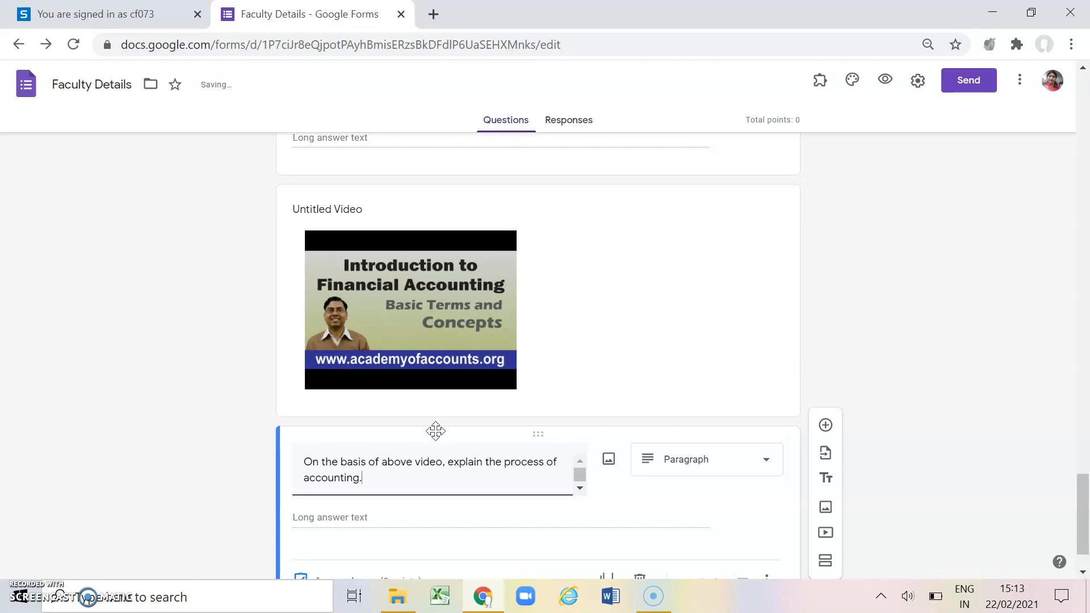
pyautogui.scroll(-1, 903, 472)
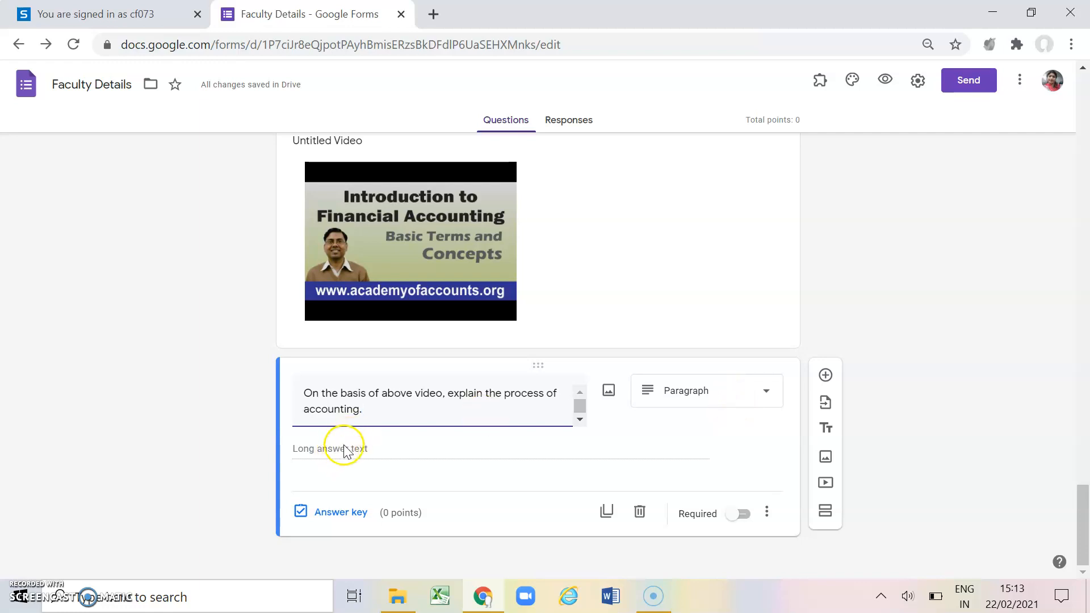
pyautogui.click(740, 516)
pyautogui.scroll(3, 857, 480)
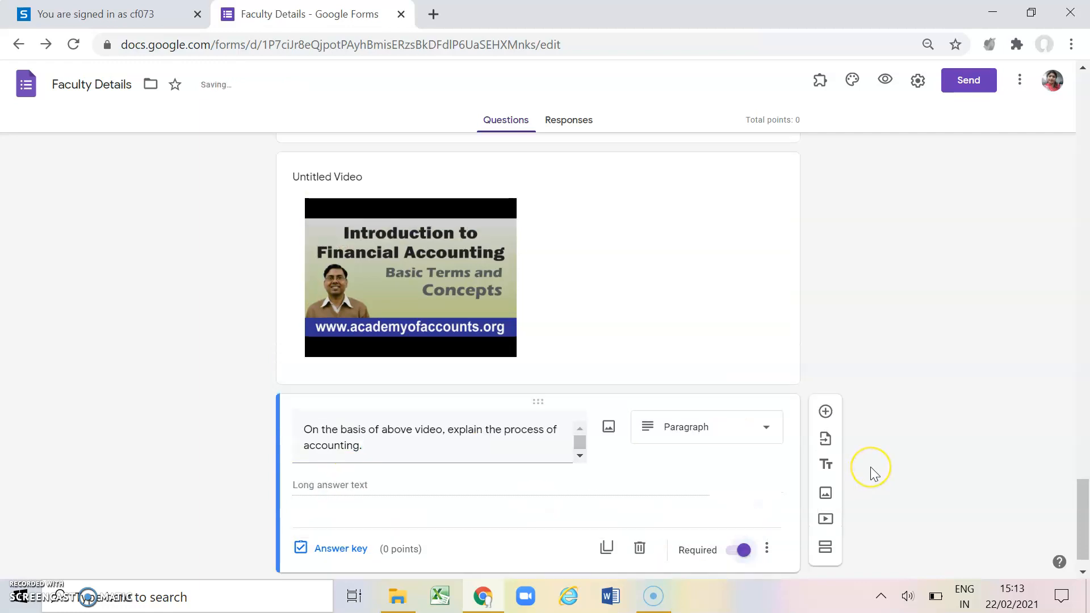
pyautogui.scroll(-3, 871, 467)
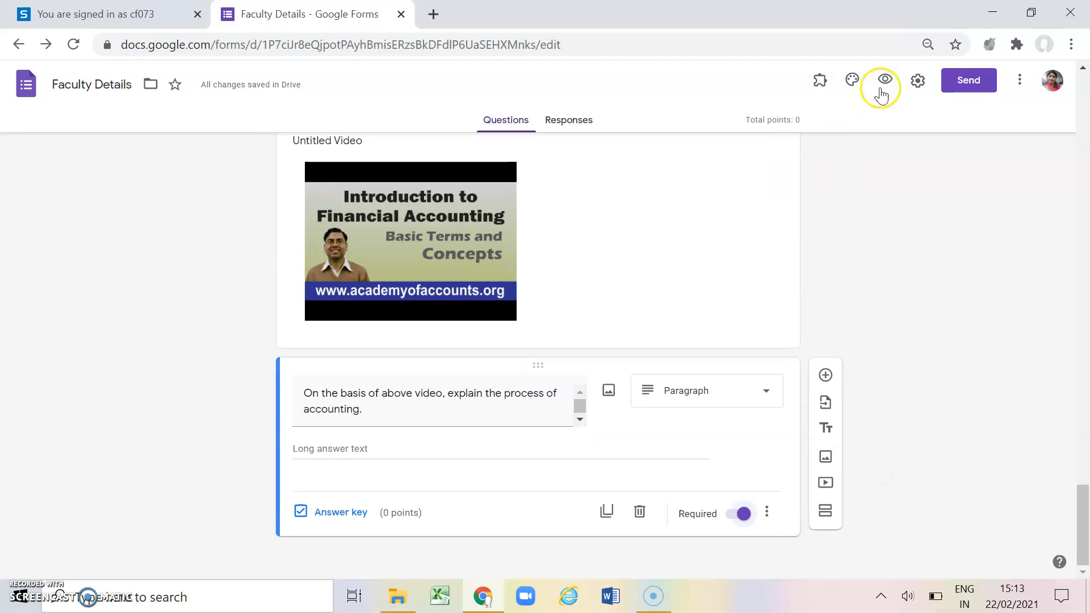
# - Preview the form and examine where the accounting video and its question appear among the last items
pyautogui.click(883, 81)
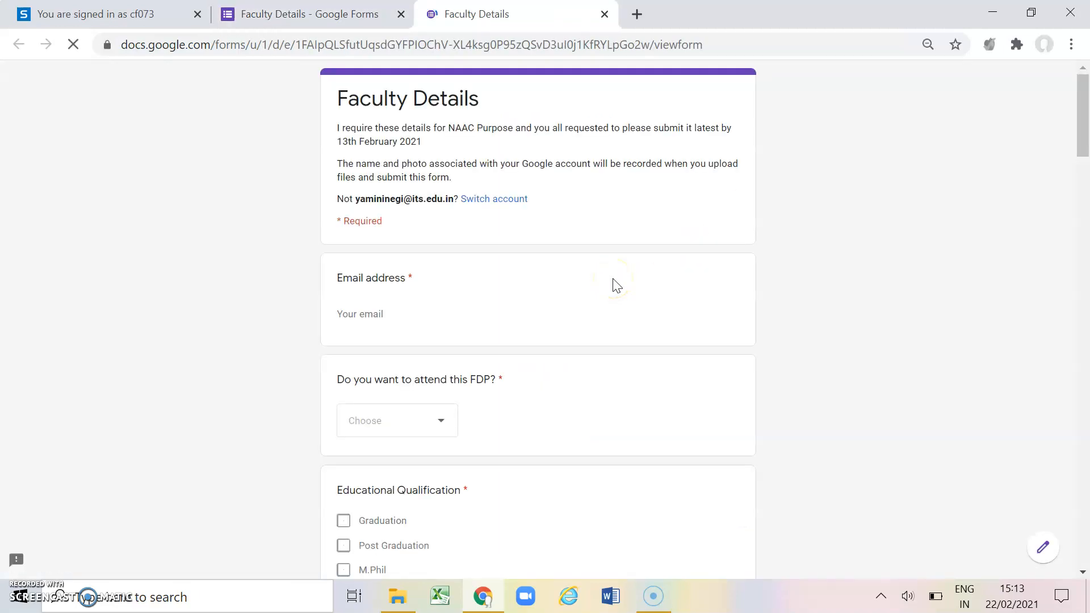
pyautogui.moveTo(1083, 107); pyautogui.dragTo(1083, 474)
pyautogui.scroll(-5, 913, 409)
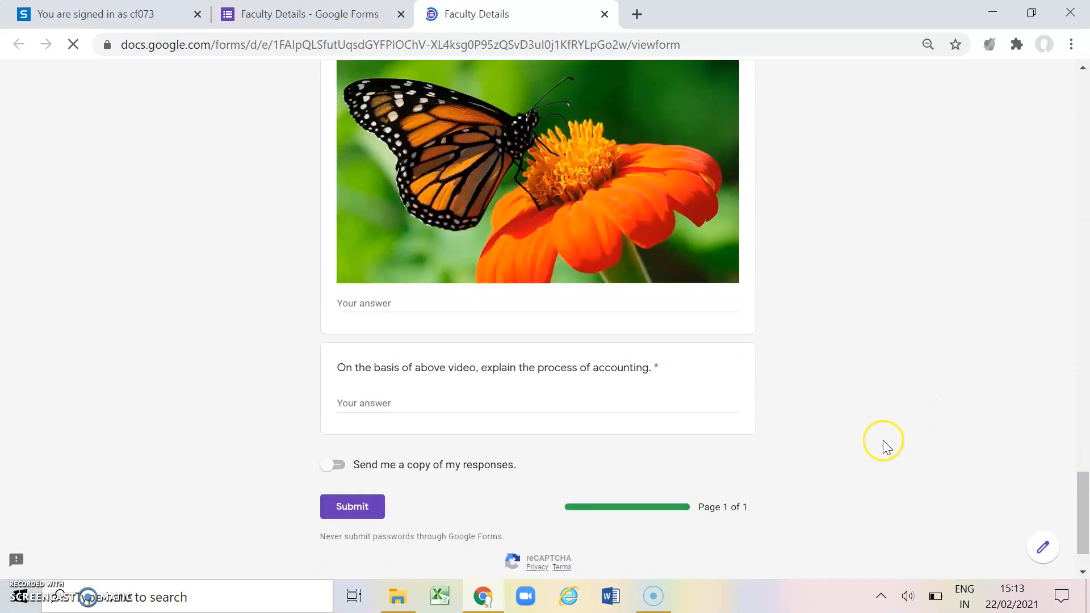
pyautogui.scroll(9, 878, 439)
pyautogui.scroll(-2, 878, 438)
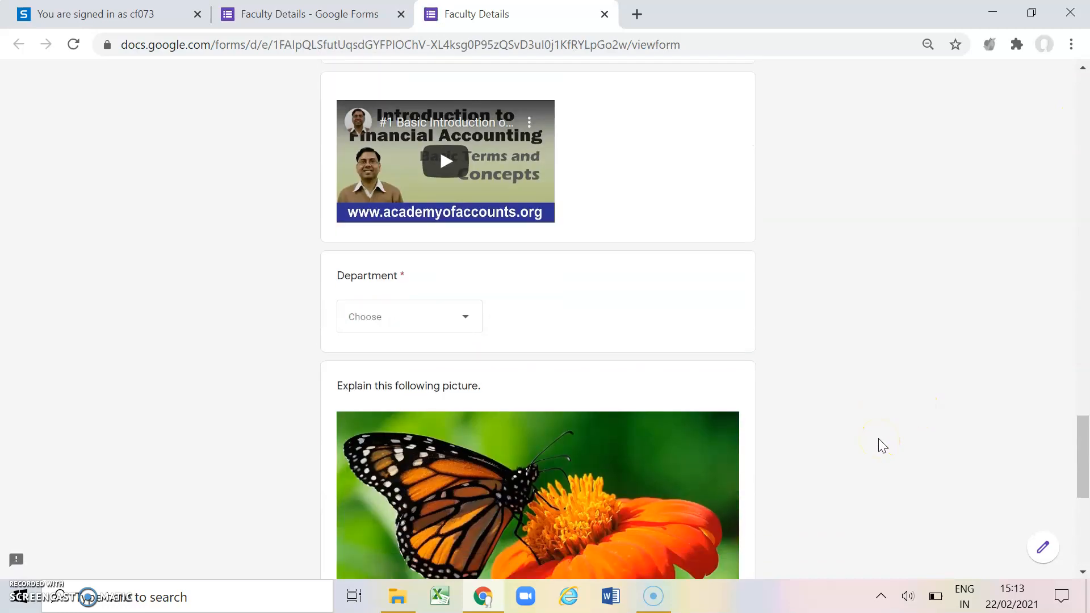
# - Close the form preview and review the video item and its question in the editor
pyautogui.scroll(3, 472, 318)
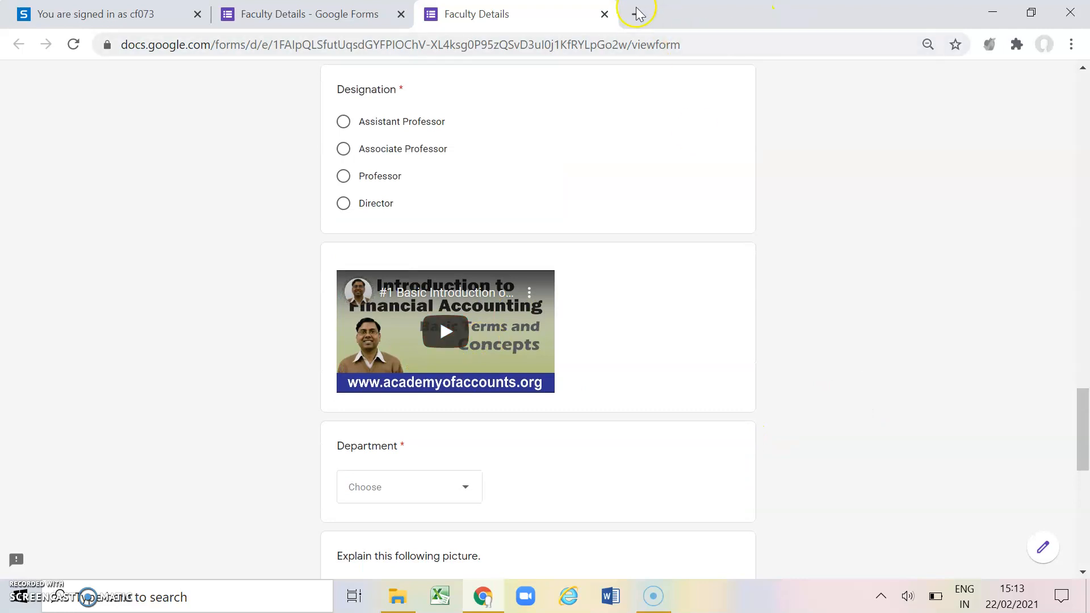
pyautogui.click(605, 14)
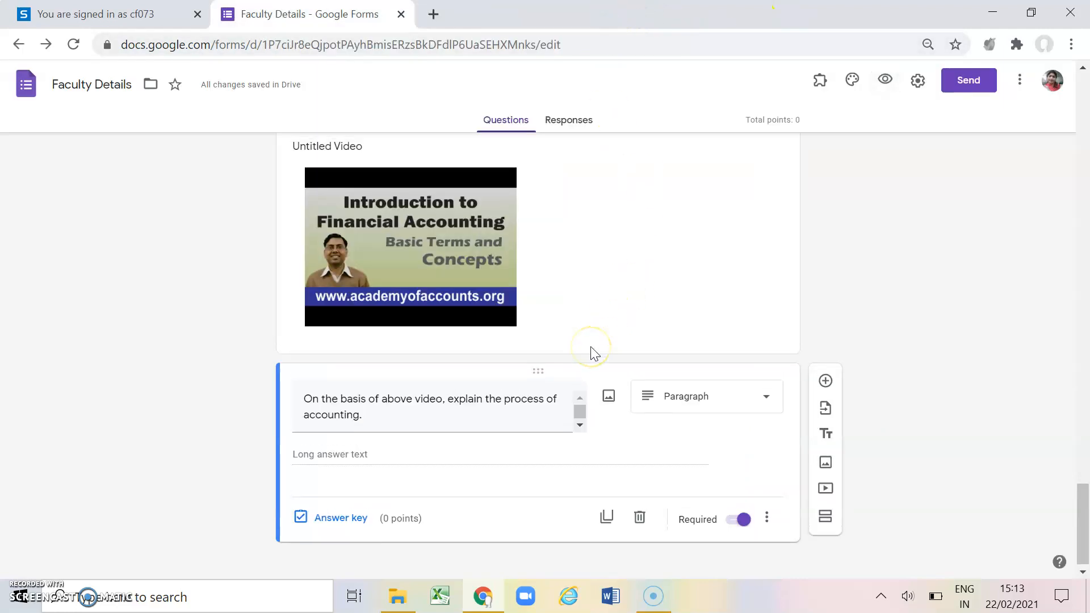
pyautogui.scroll(4, 523, 261)
pyautogui.scroll(-2, 523, 292)
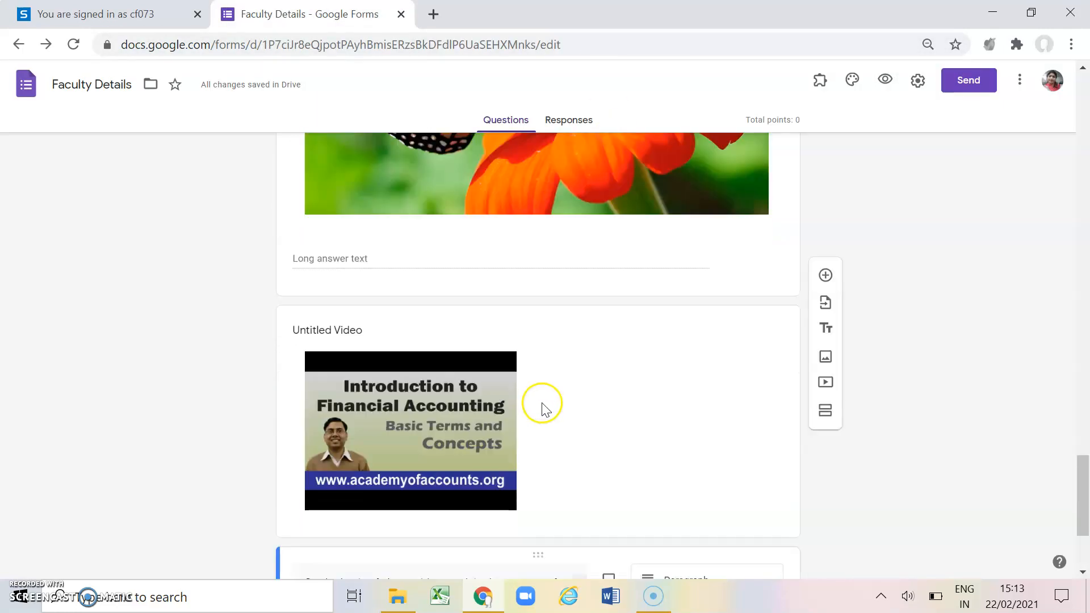
pyautogui.click(558, 299)
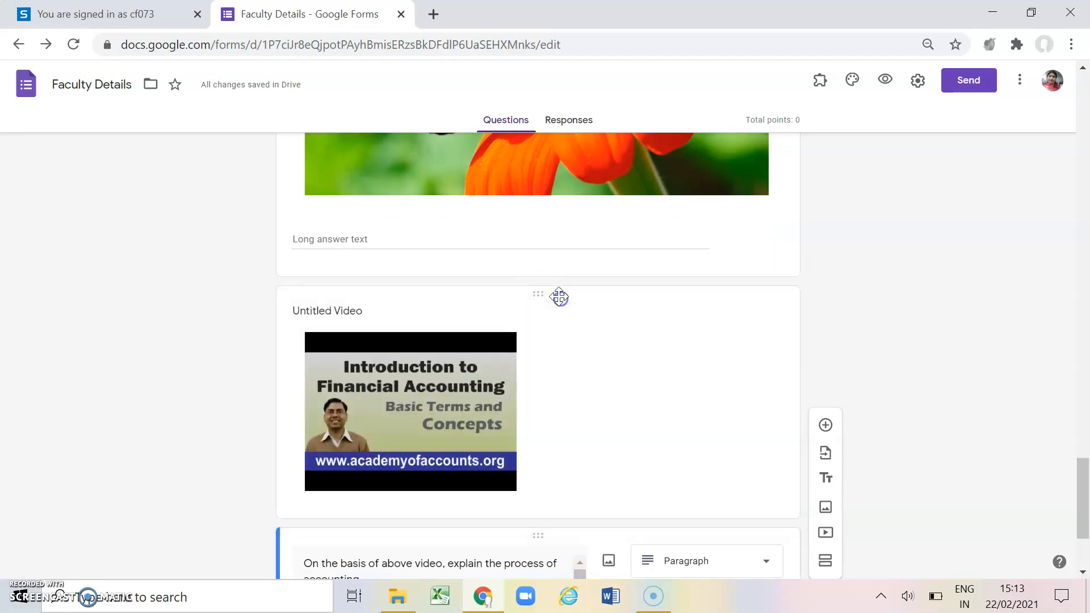
pyautogui.scroll(-3, 606, 338)
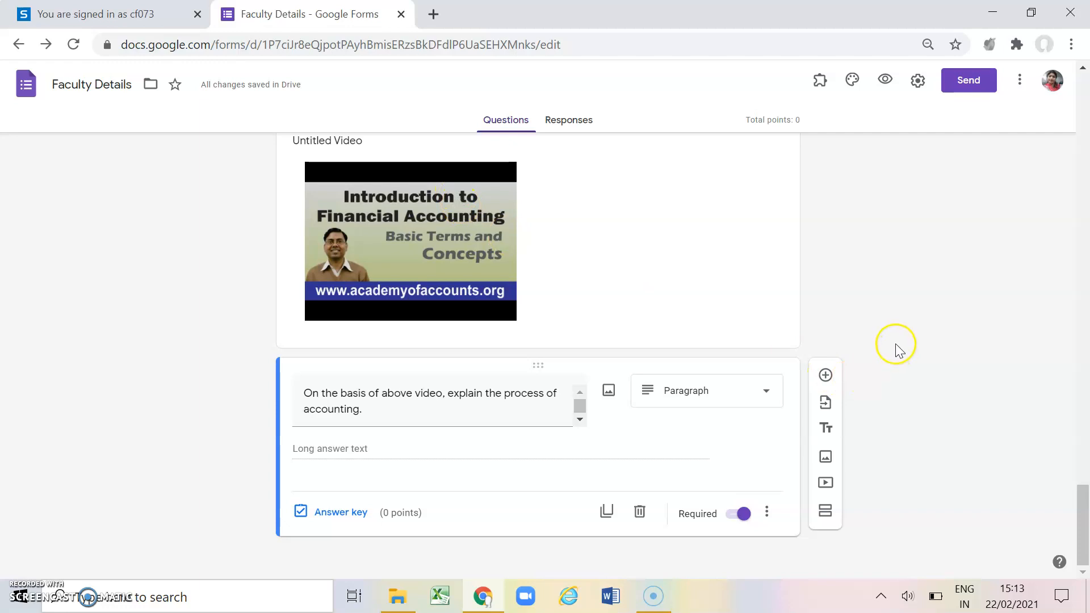
pyautogui.click(828, 510)
pyautogui.click(828, 513)
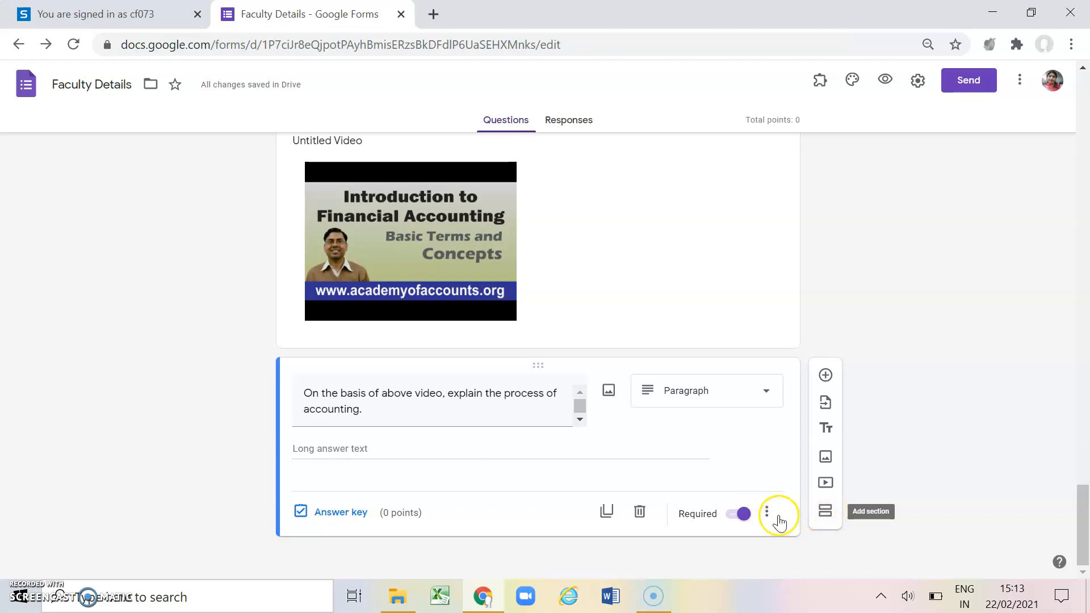
pyautogui.click(695, 451)
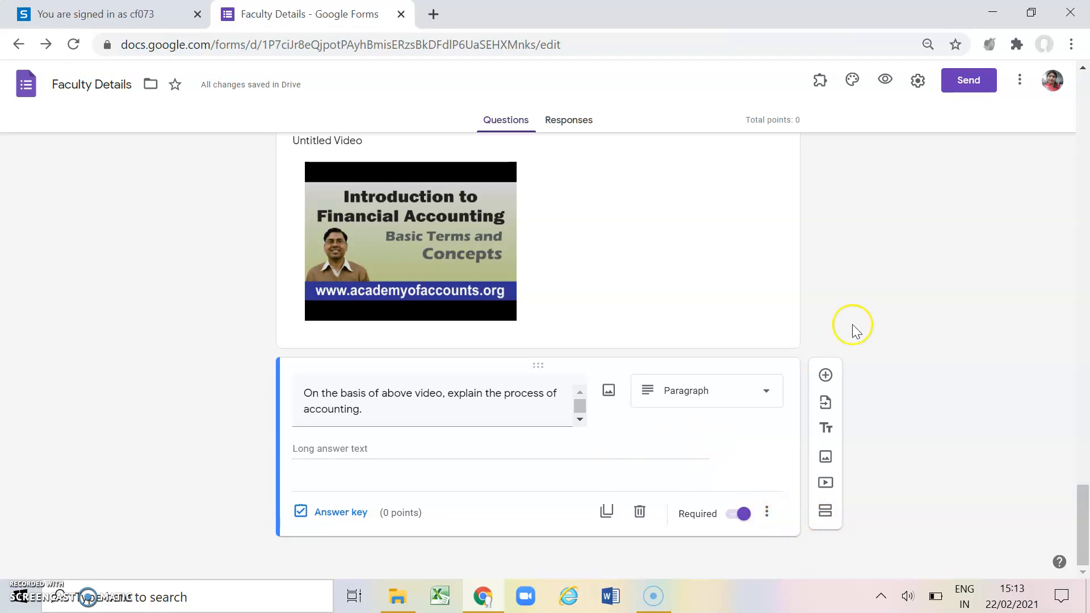
# - Add a question below the video question titled "Have you attended any conferences or webinar?"
pyautogui.click(827, 376)
pyautogui.click(466, 392)
pyautogui.write('Have you attended any conv')
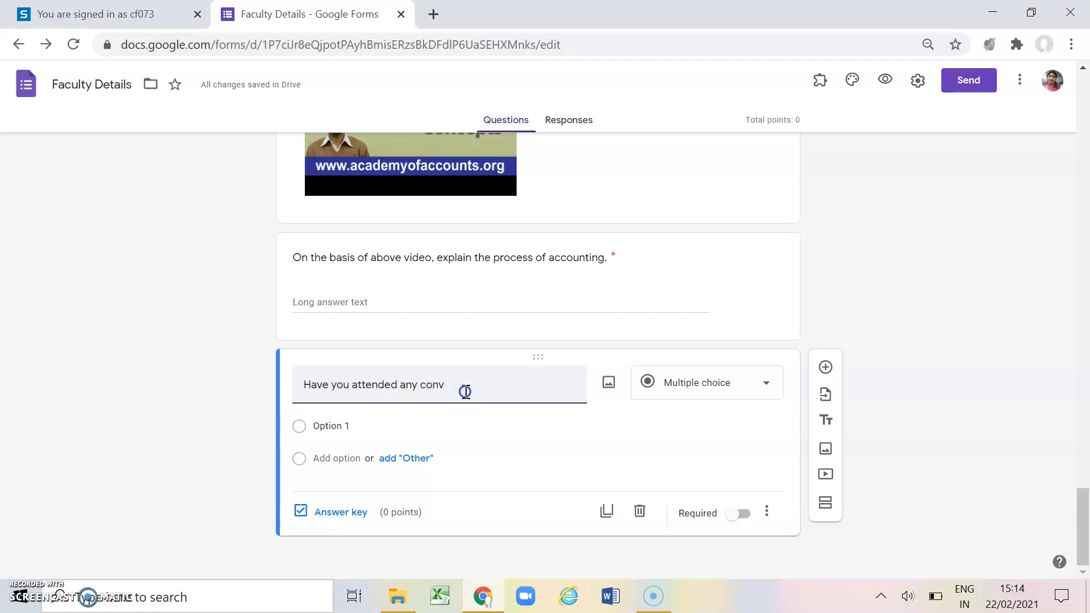
pyautogui.write('ererences or webinar?')
# - Give the conferences question the options Yes and No and make it required
pyautogui.click(347, 451)
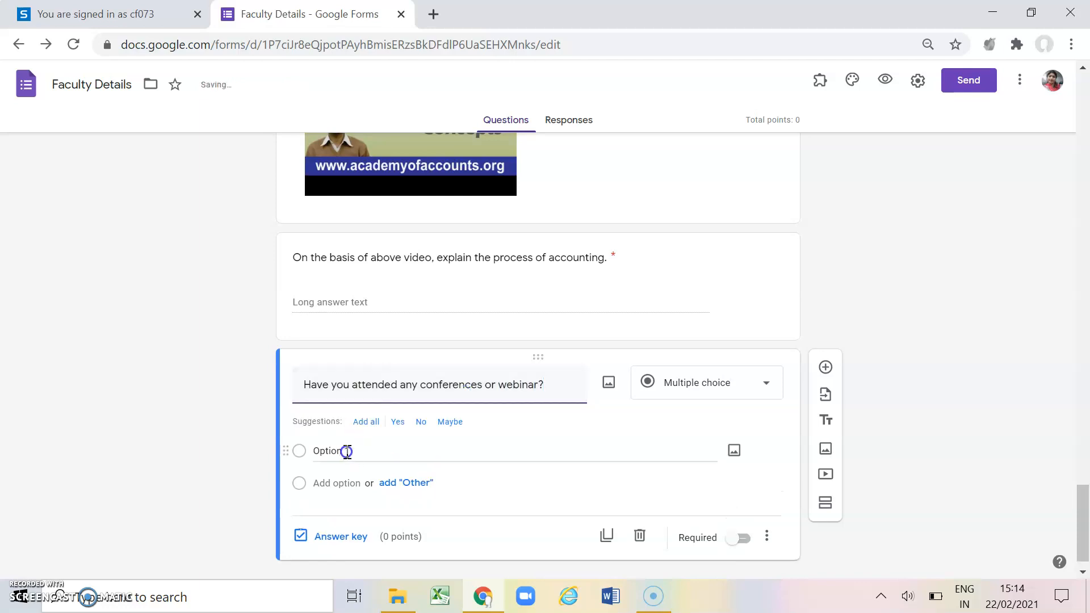
pyautogui.write('Yes')
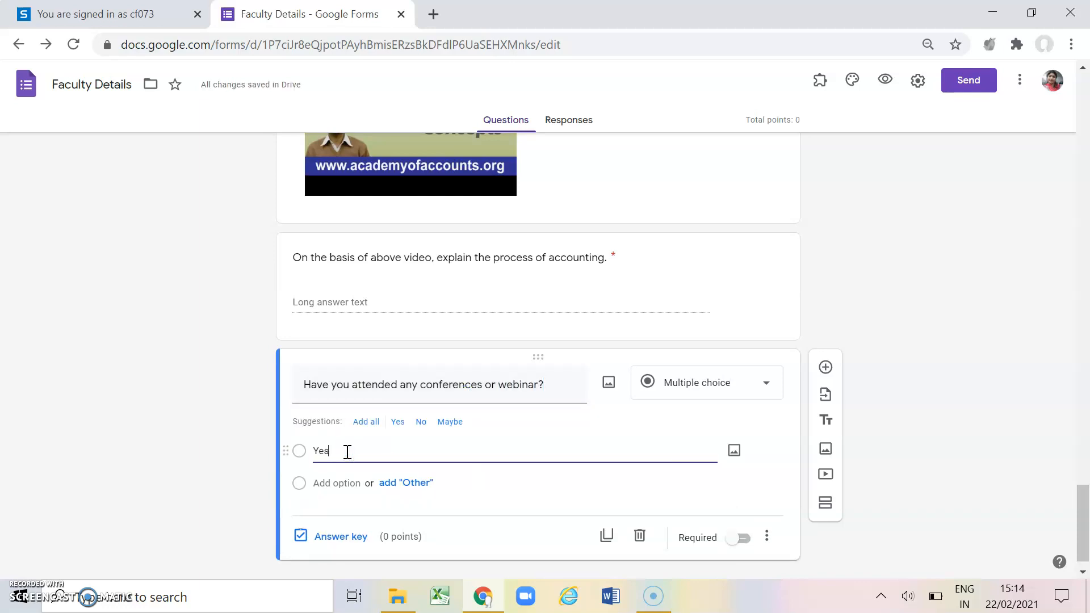
pyautogui.click(340, 482)
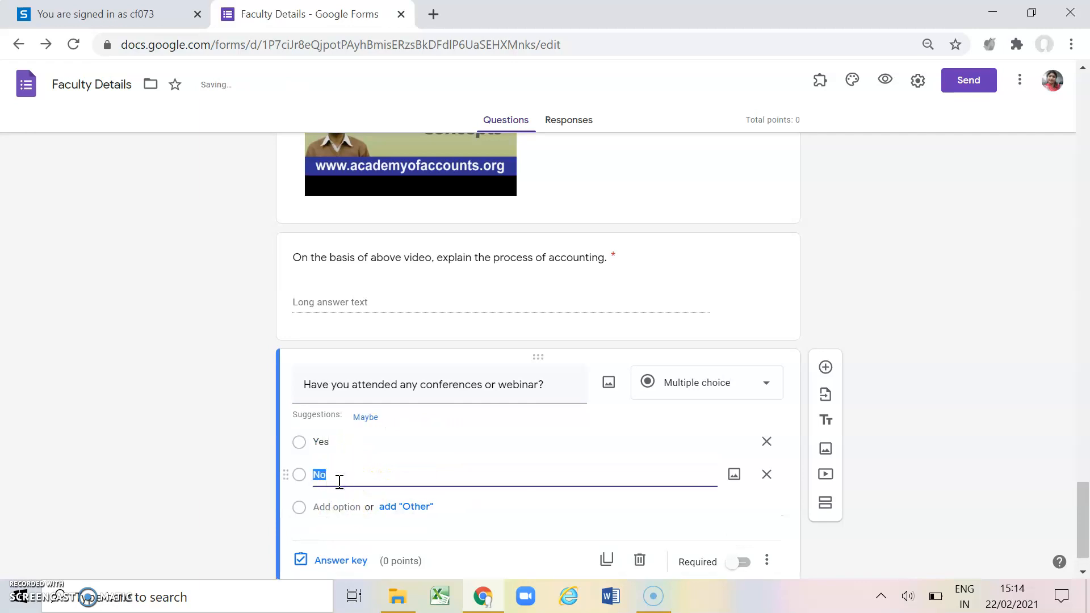
pyautogui.click(977, 415)
pyautogui.scroll(-1, 959, 431)
pyautogui.click(744, 514)
pyautogui.rightClick(743, 513)
pyautogui.click(1071, 312)
pyautogui.click(994, 318)
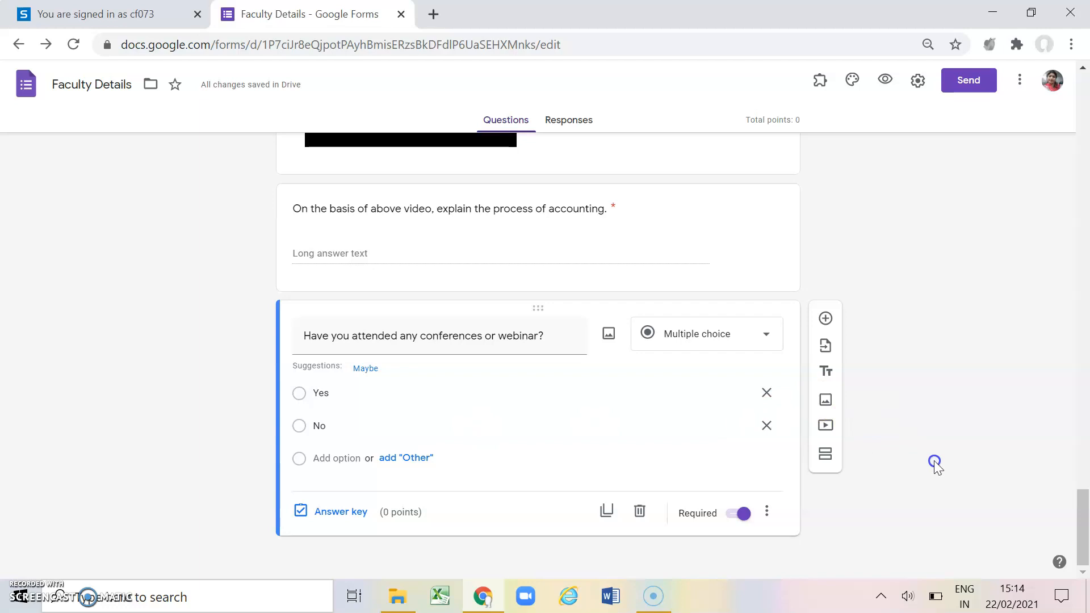
# - Add a new section after the conferences question and title it "Conferences and Webinar"
pyautogui.click(825, 458)
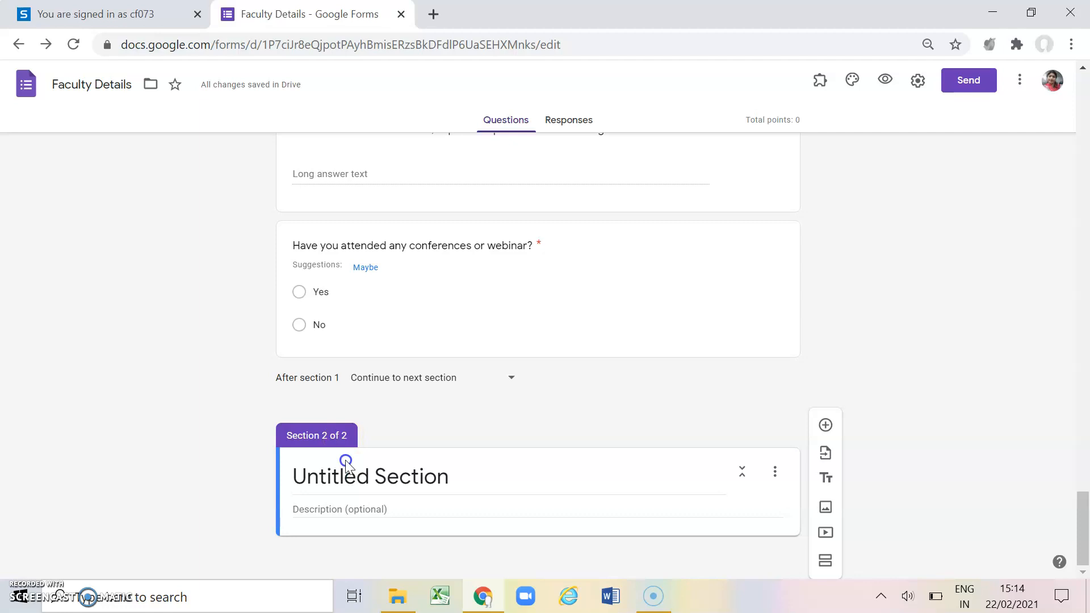
pyautogui.click(361, 477)
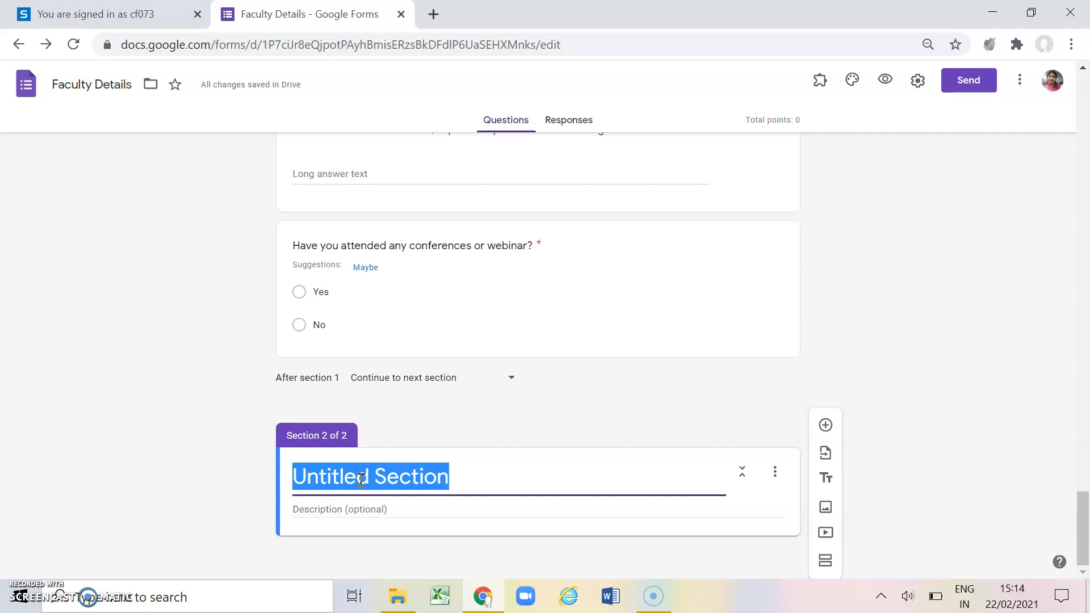
pyautogui.write('Conferences and Webinar')
# - Describe the Conferences and Webinar section as "You all are requested to give details of the conferences and webinar attended."
pyautogui.click(402, 510)
pyautogui.write('You ar')
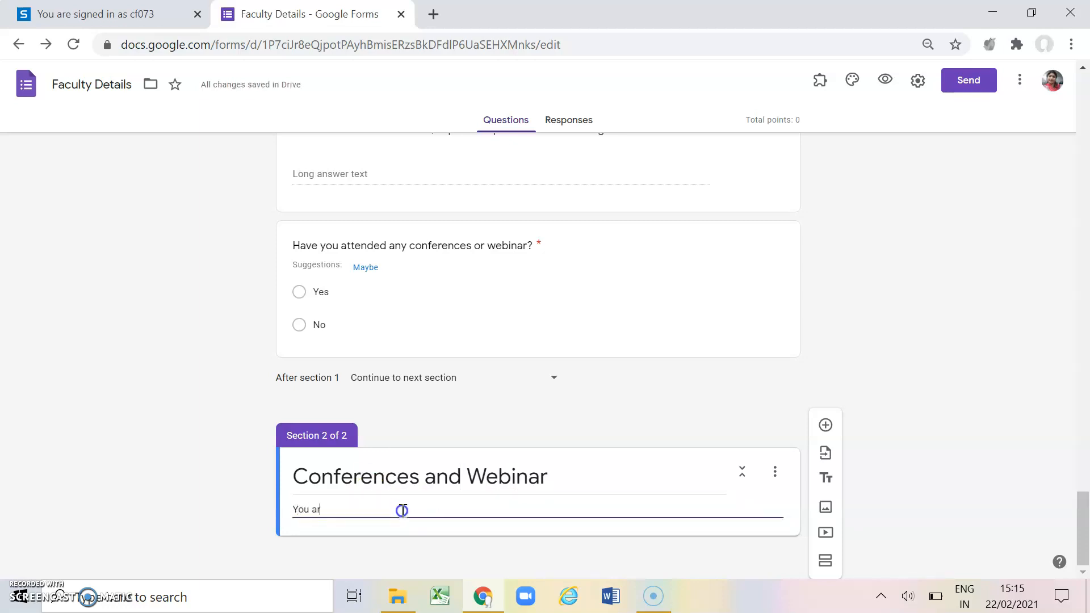
pyautogui.press('BackSpace')
pyautogui.press('BackSpace')
pyautogui.press('BackSpace')
pyautogui.write('all are rqu')
pyautogui.write('qu')
pyautogui.write('ested to give detai')
pyautogui.write('ls of the conferences')
pyautogui.write(' and webinar d')
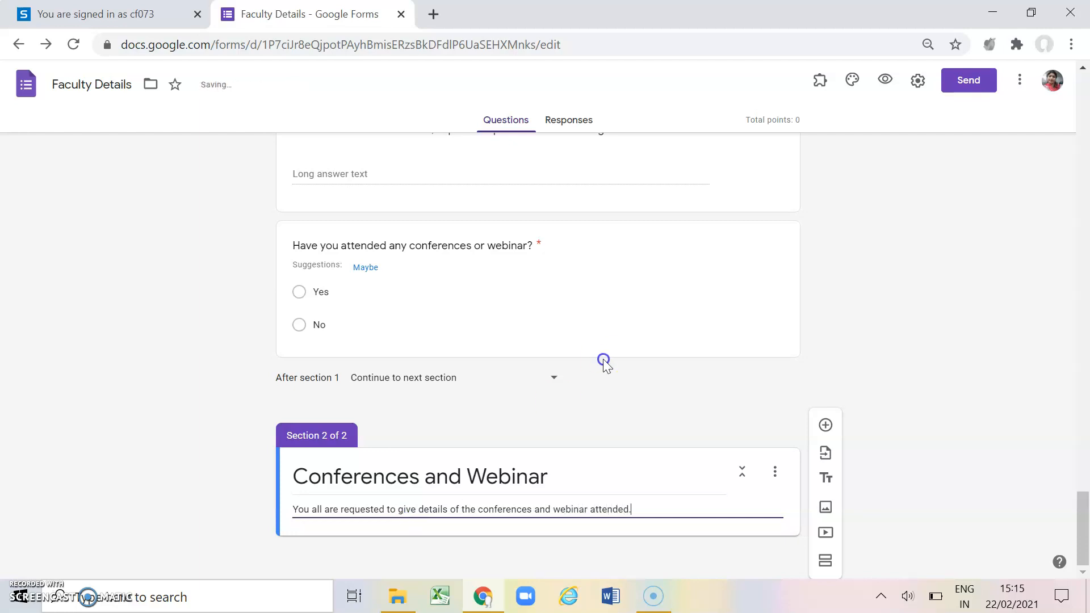
# - Add a short-answer question to the Conferences and Webinar section titled "Number of conferences attended in 2019-20?"
pyautogui.click(826, 425)
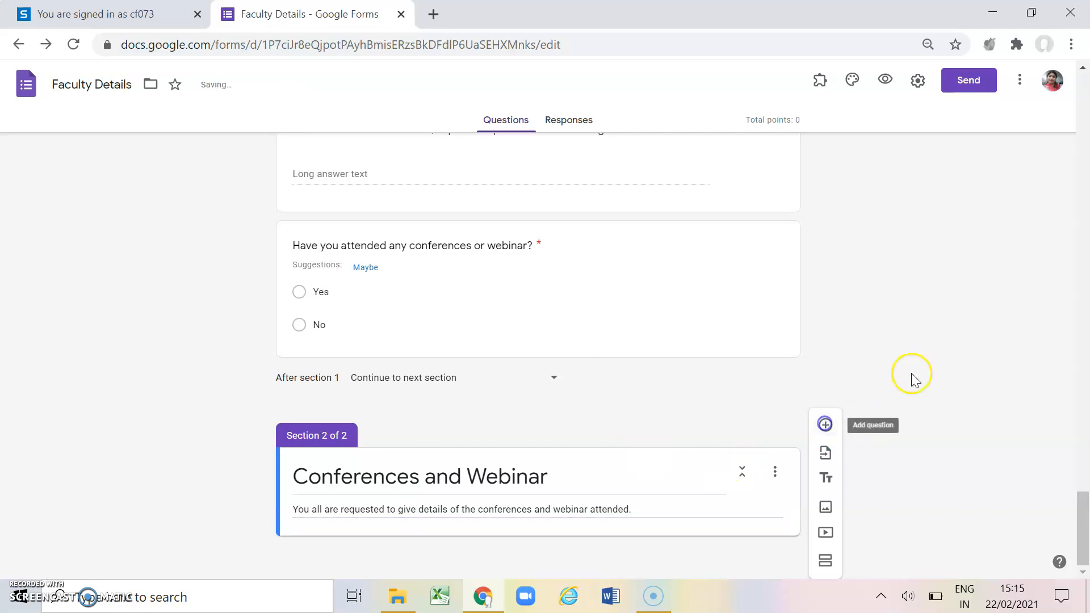
pyautogui.click(399, 413)
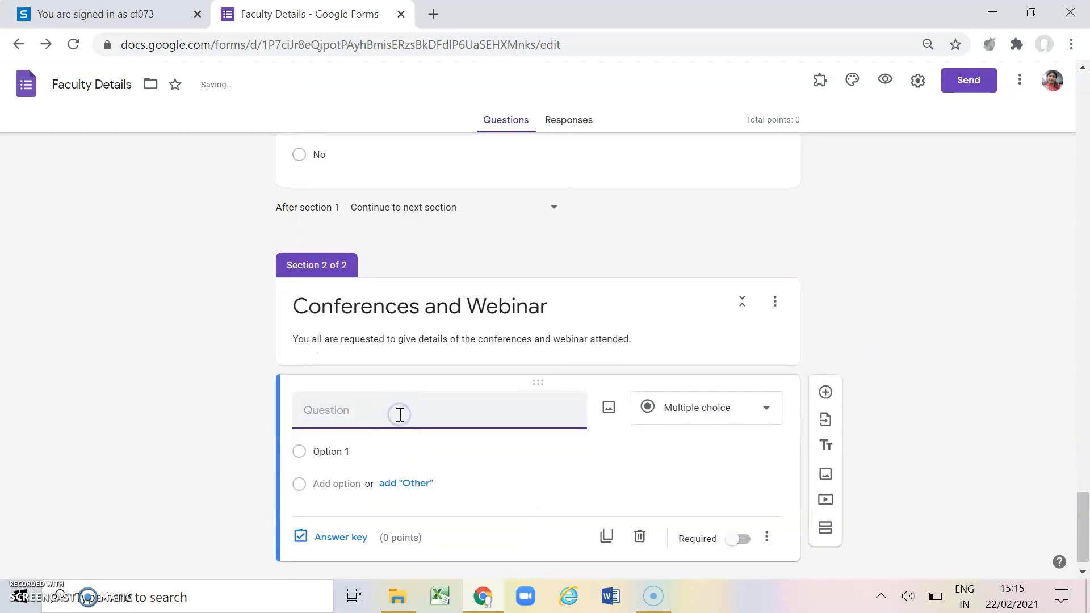
pyautogui.write('Number of conferences attended')
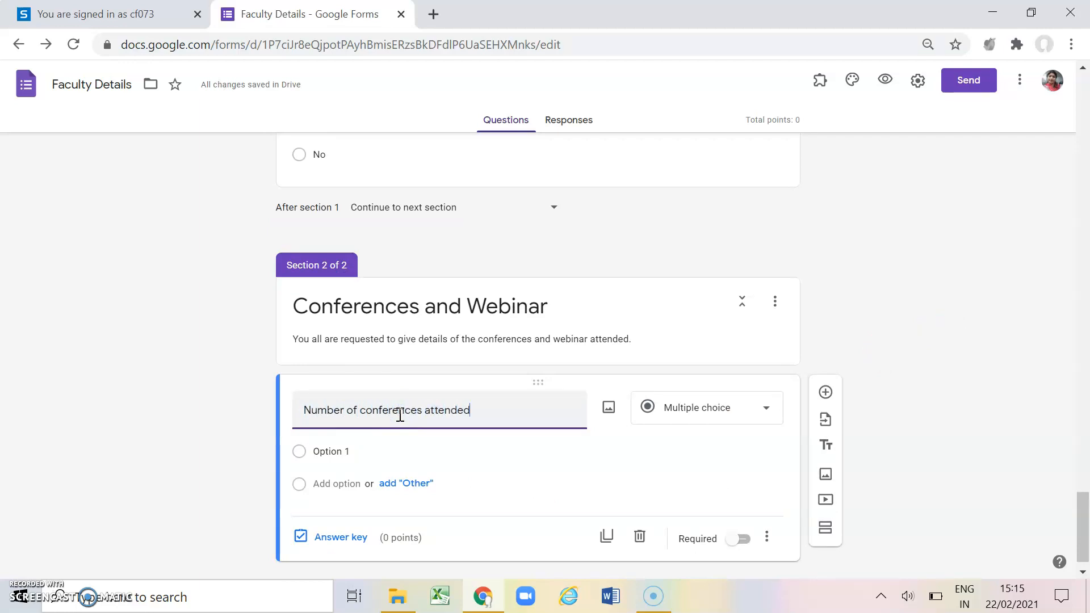
pyautogui.write(' in 2019-20')
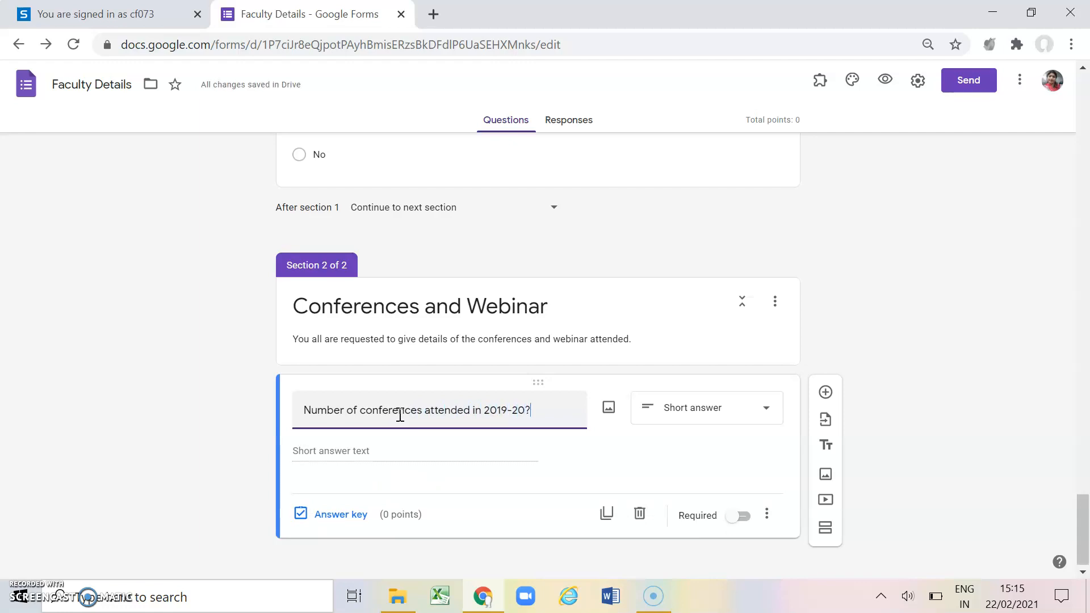
pyautogui.write('?')
pyautogui.click(369, 460)
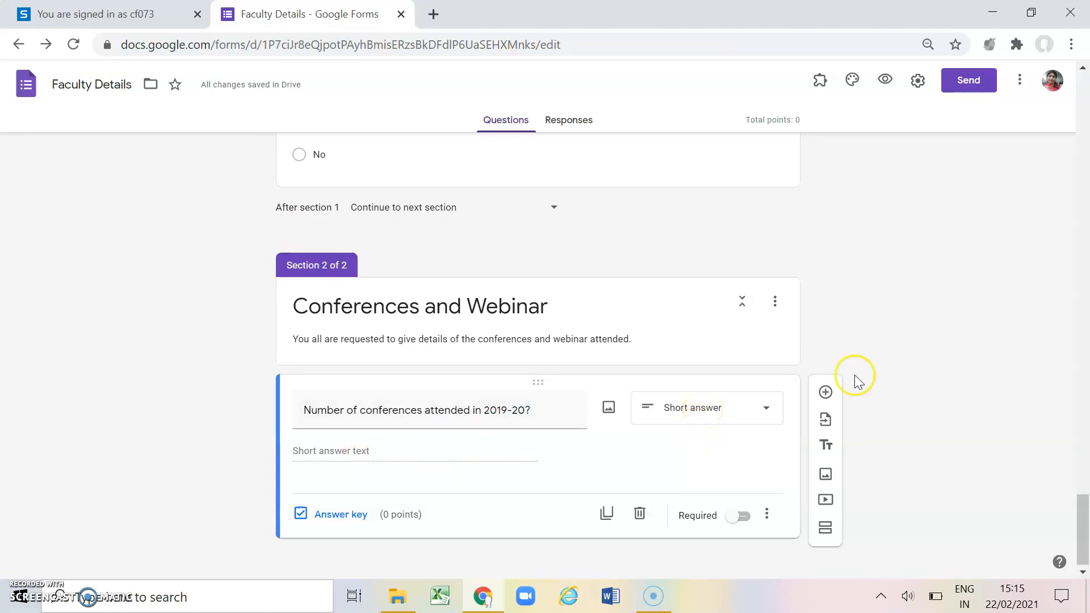
pyautogui.scroll(-1, 925, 365)
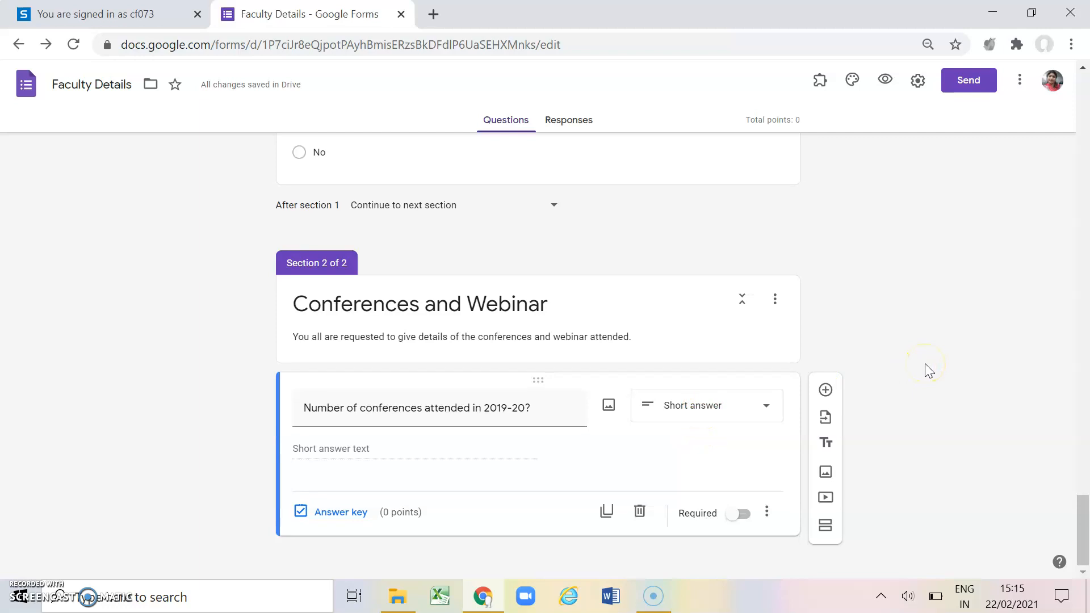
# - Add a third section at the end of the form and title it "Research Publications"
pyautogui.click(825, 531)
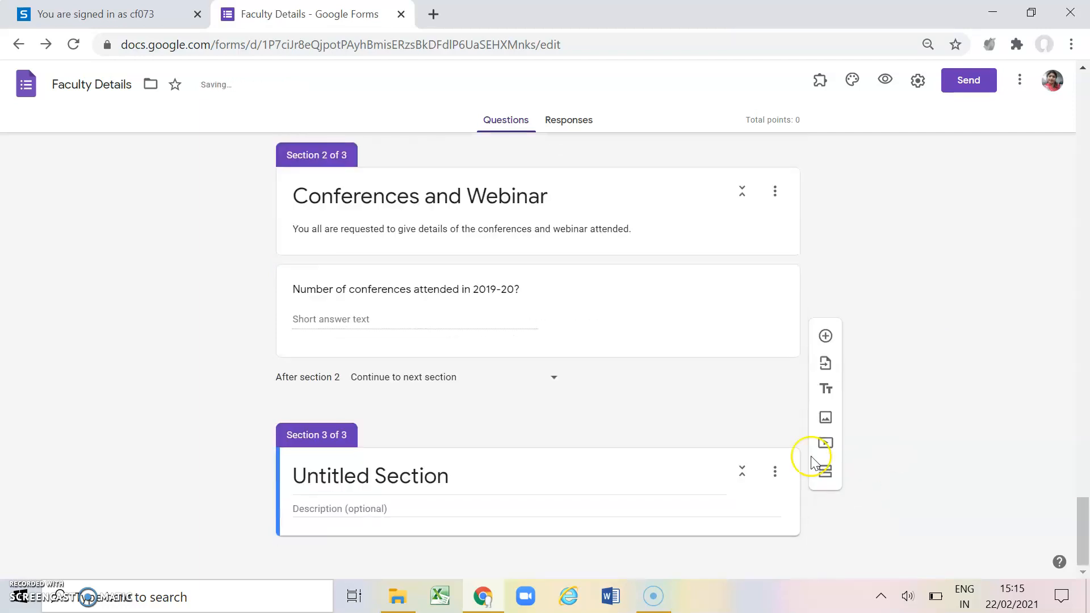
pyautogui.click(448, 480)
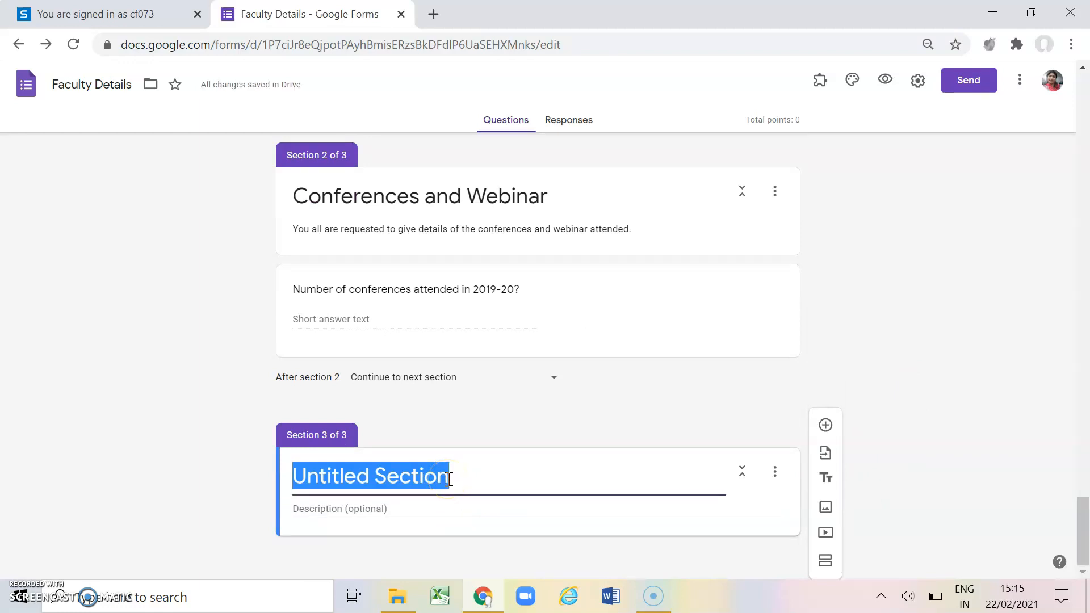
pyautogui.write('Res')
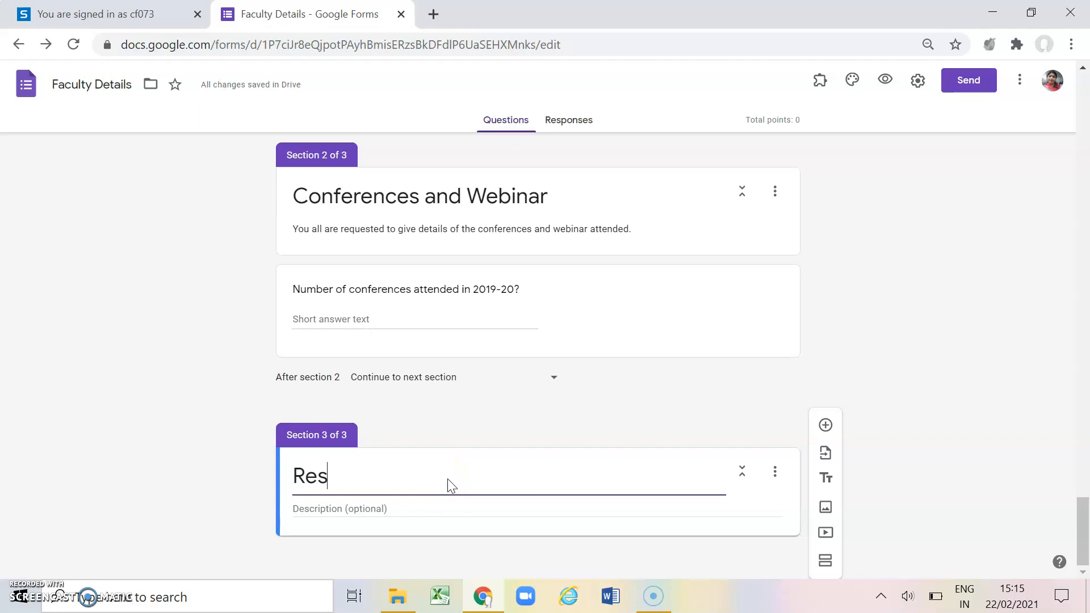
pyautogui.write('earch Public')
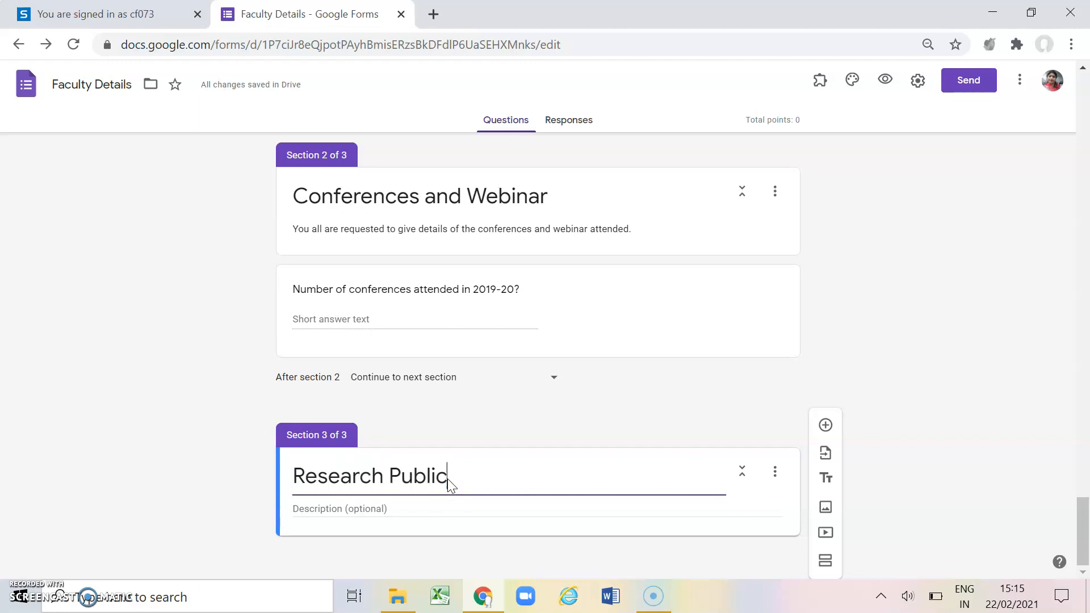
pyautogui.write('ations')
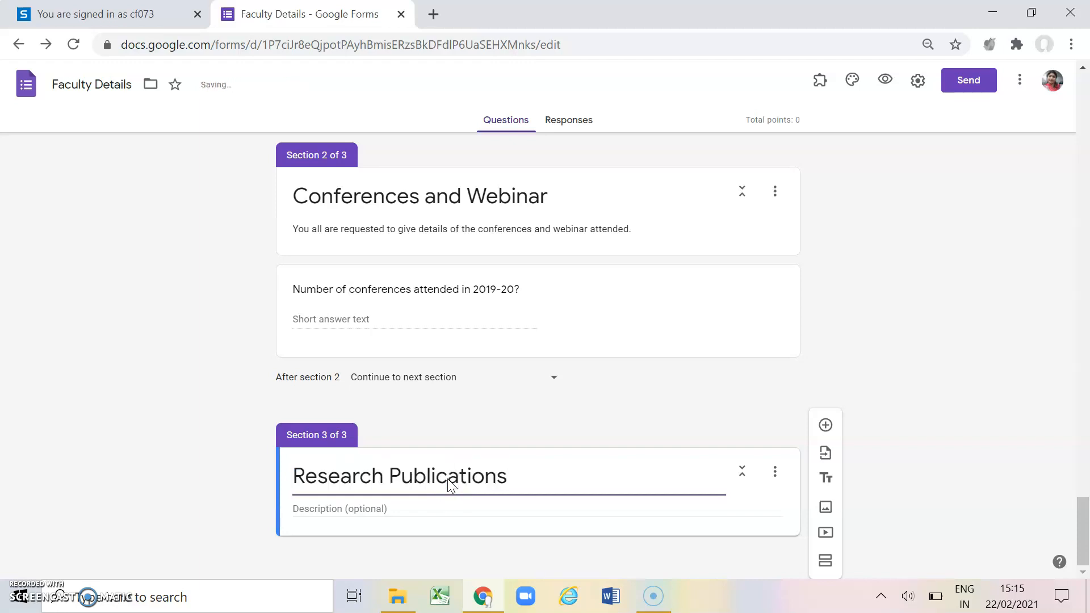
# - Describe the Research Publications section as "You all are requested to give the details of research papers written by you during 2019-20."
pyautogui.click(453, 515)
pyautogui.write('You')
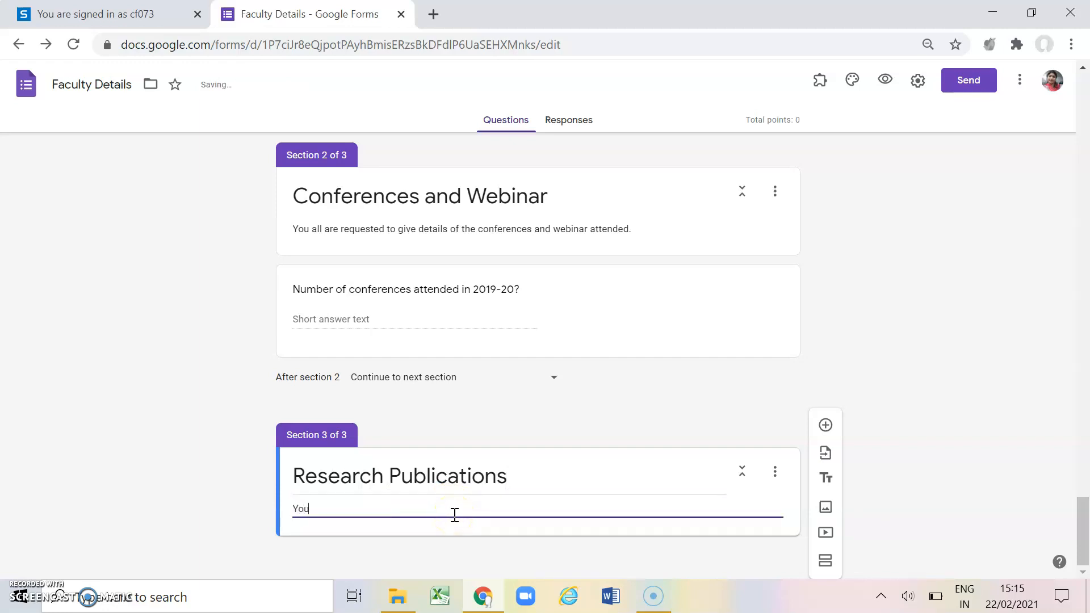
pyautogui.write(' all are requested to give the deta')
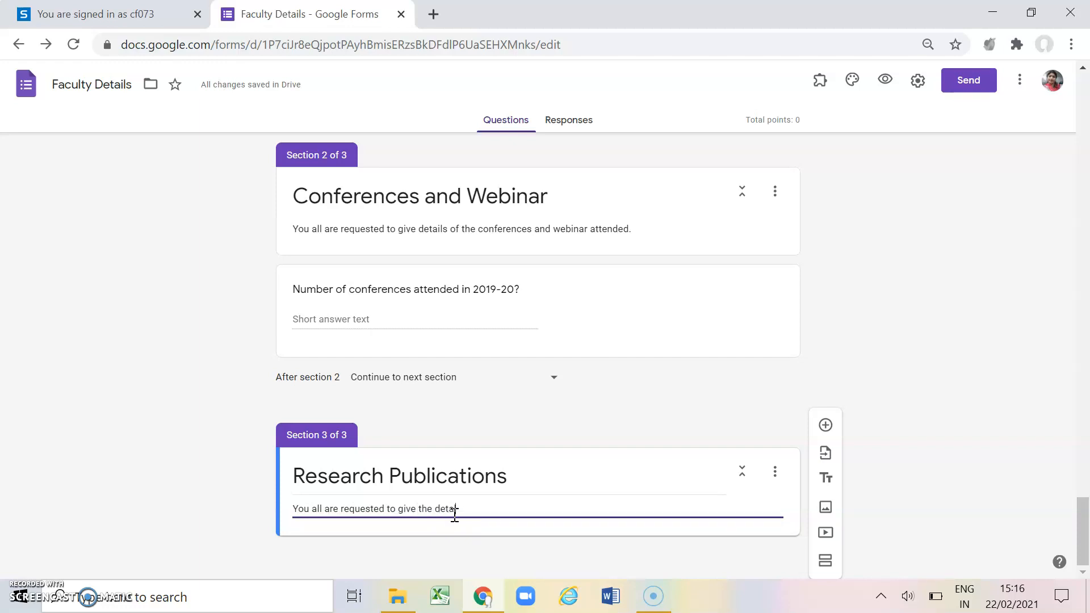
pyautogui.write('ils of theils of research papers written by')
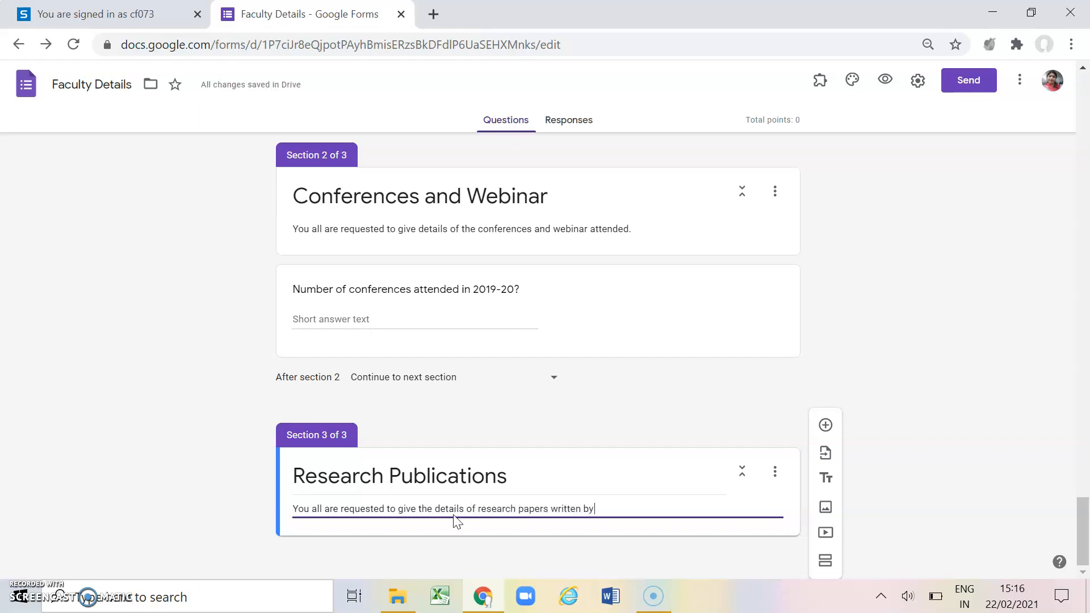
pyautogui.write(' you durun')
pyautogui.write('ing')
pyautogui.write(' 2019-20.')
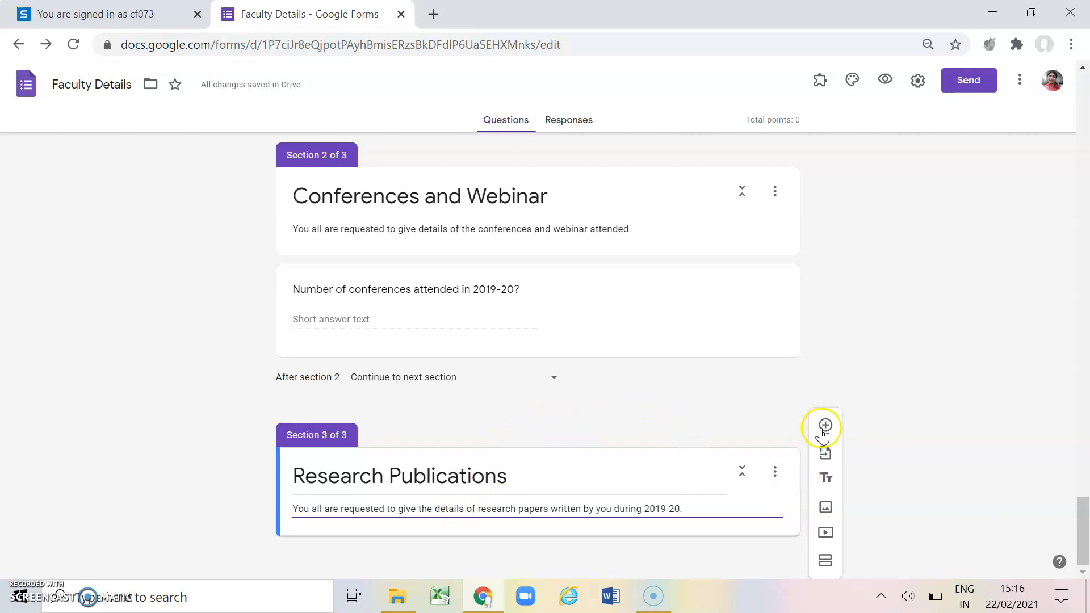
# - Add a question to the Research Publications section titled "How many research papers are published in national journals?"
pyautogui.click(825, 425)
pyautogui.rightClick(824, 426)
pyautogui.click(584, 478)
pyautogui.scroll(-3, 568, 475)
pyautogui.click(448, 393)
pyautogui.write('How ')
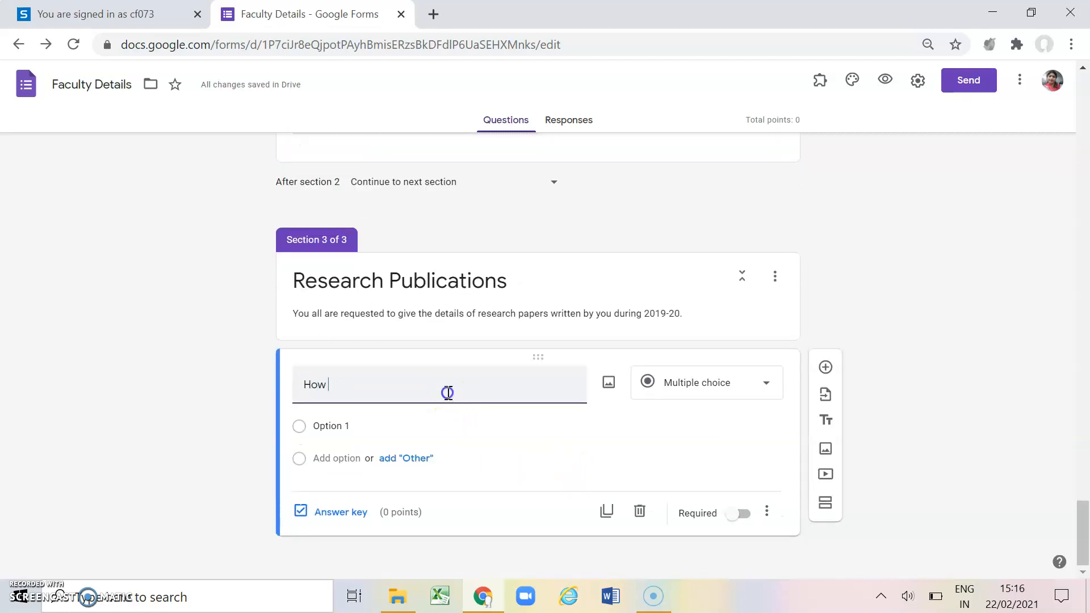
pyautogui.write('many reserach')
pyautogui.press('BackSpace')
pyautogui.press('BackSpace')
pyautogui.press('BackSpace')
pyautogui.write('arch papes')
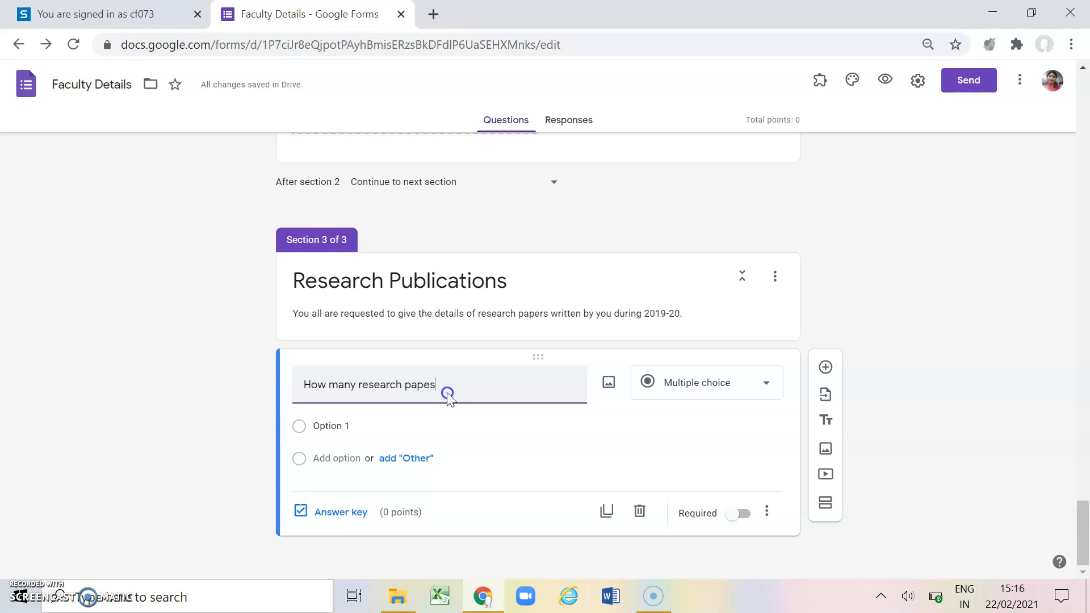
pyautogui.press('BackSpace')
pyautogui.write('rs are published in national')
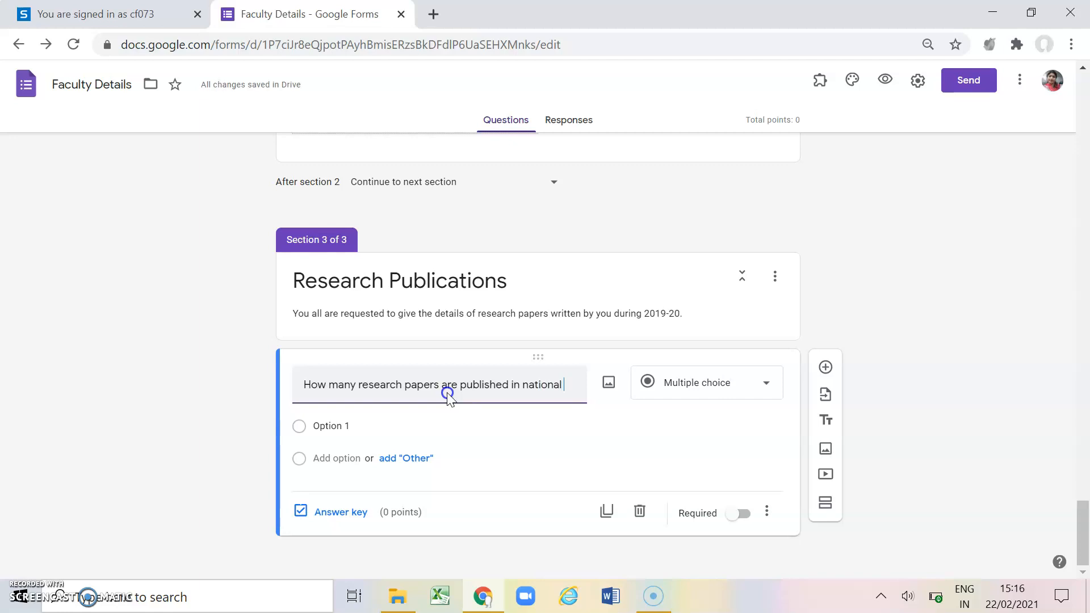
pyautogui.write(' journals?')
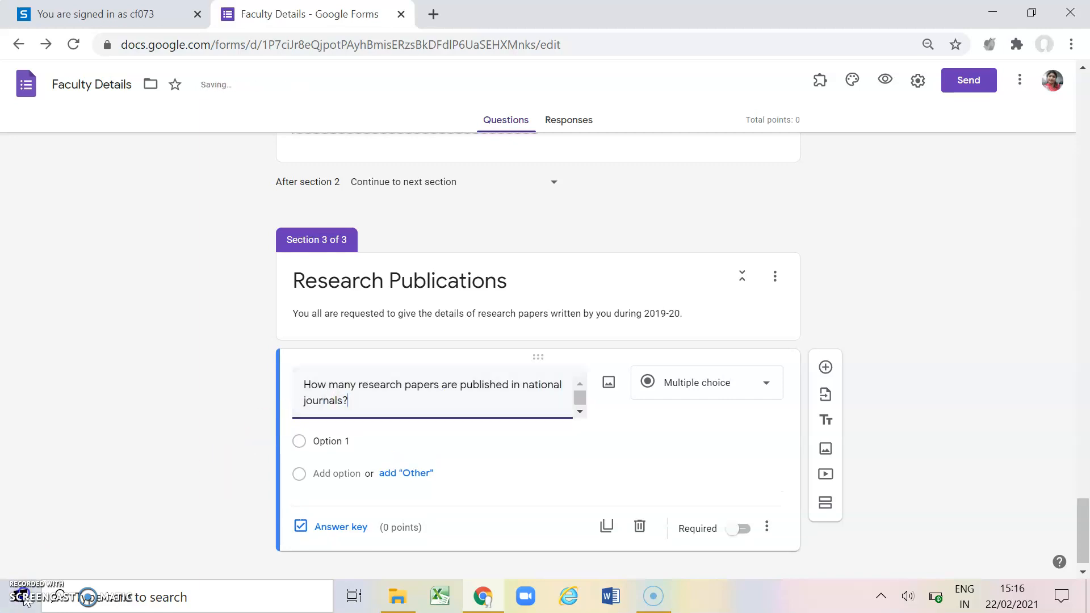
# - Give the national journals question the answer options 1, 2 and 3 and make it required
pyautogui.click(341, 439)
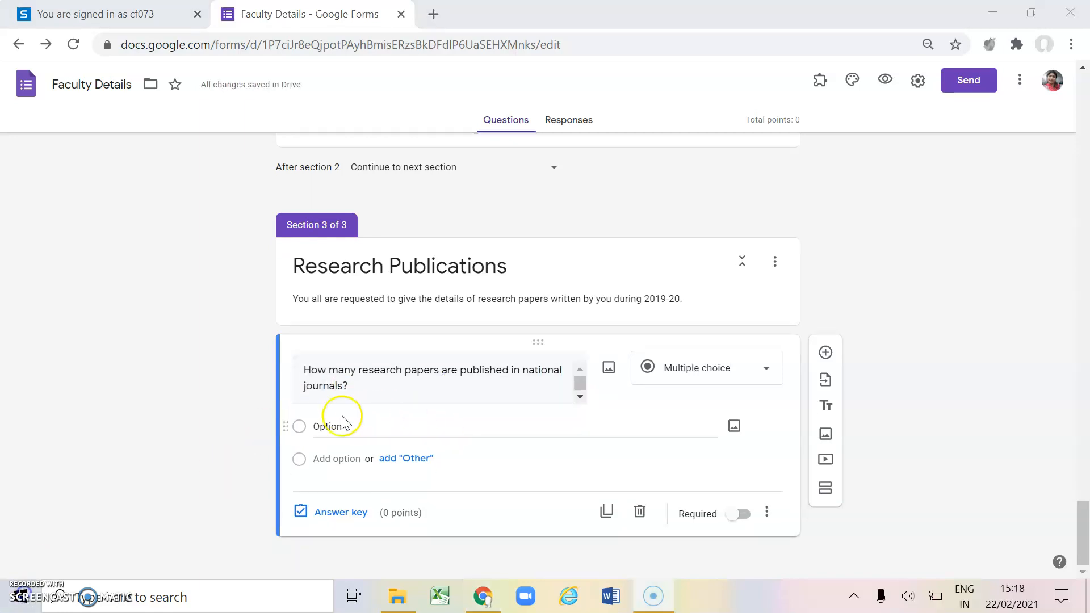
pyautogui.click(343, 427)
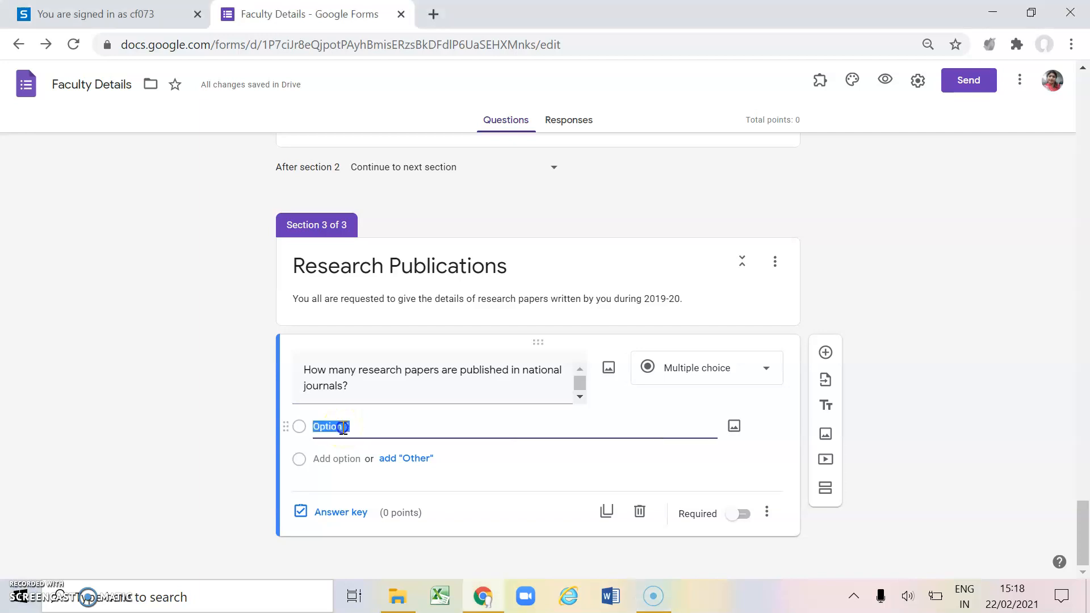
pyautogui.write('1')
pyautogui.click(334, 458)
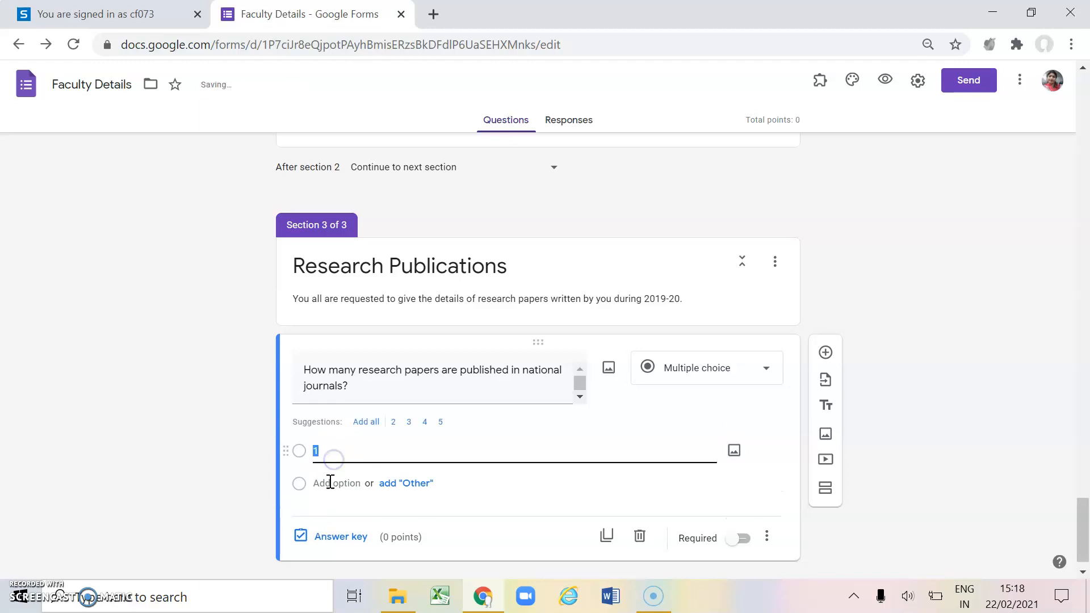
pyautogui.click(330, 482)
pyautogui.write('2')
pyautogui.click(327, 517)
pyautogui.write('3')
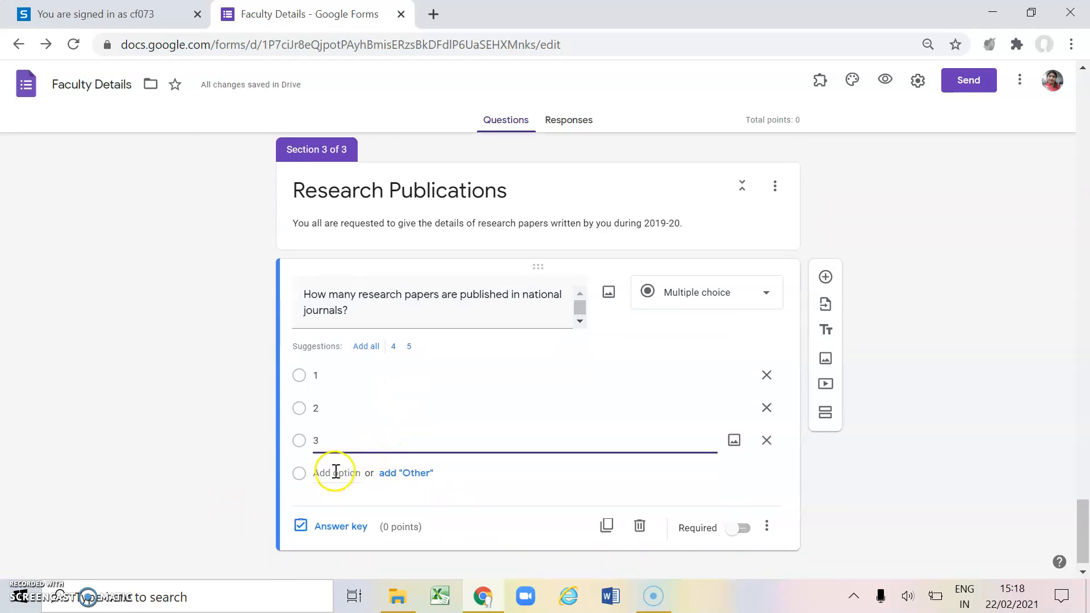
pyautogui.click(742, 528)
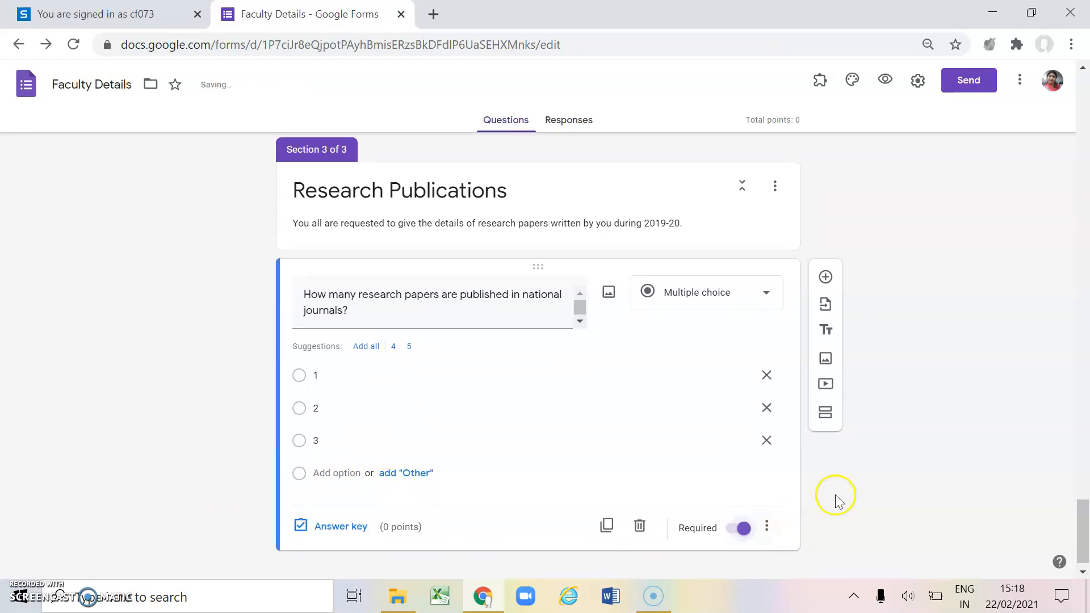
# - Preview the form, try to advance from the end of its first page, and close the preview
pyautogui.scroll(1, 855, 492)
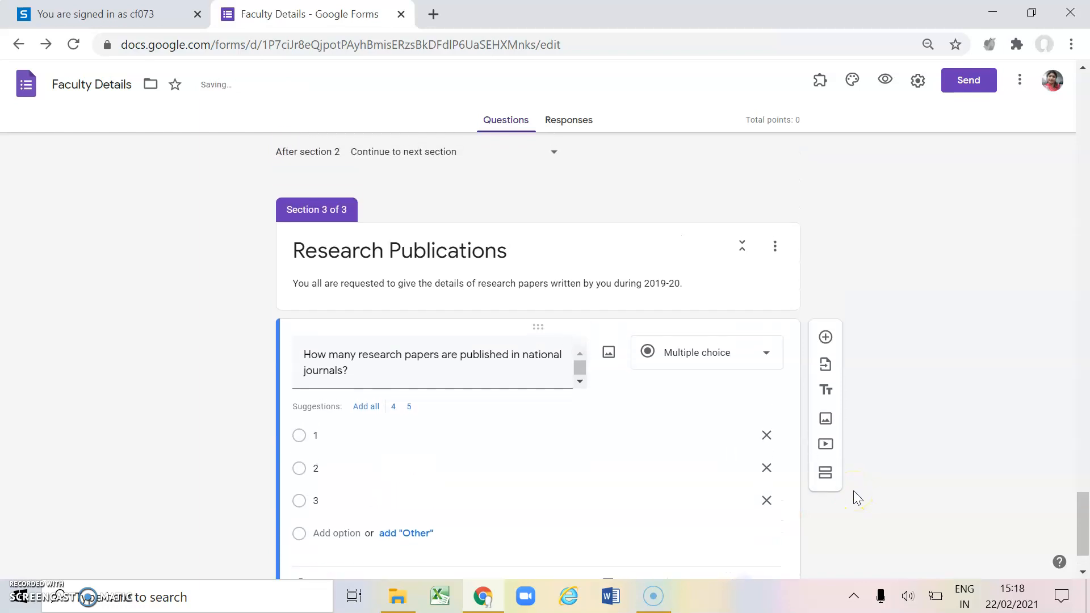
pyautogui.scroll(1, 925, 376)
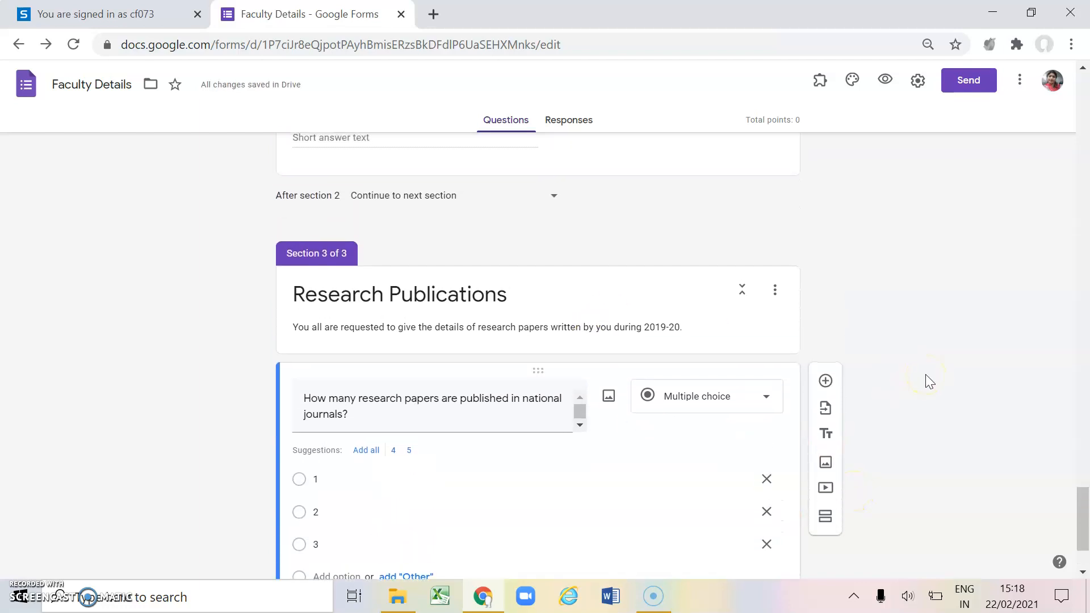
pyautogui.scroll(3, 583, 391)
pyautogui.scroll(1, 587, 395)
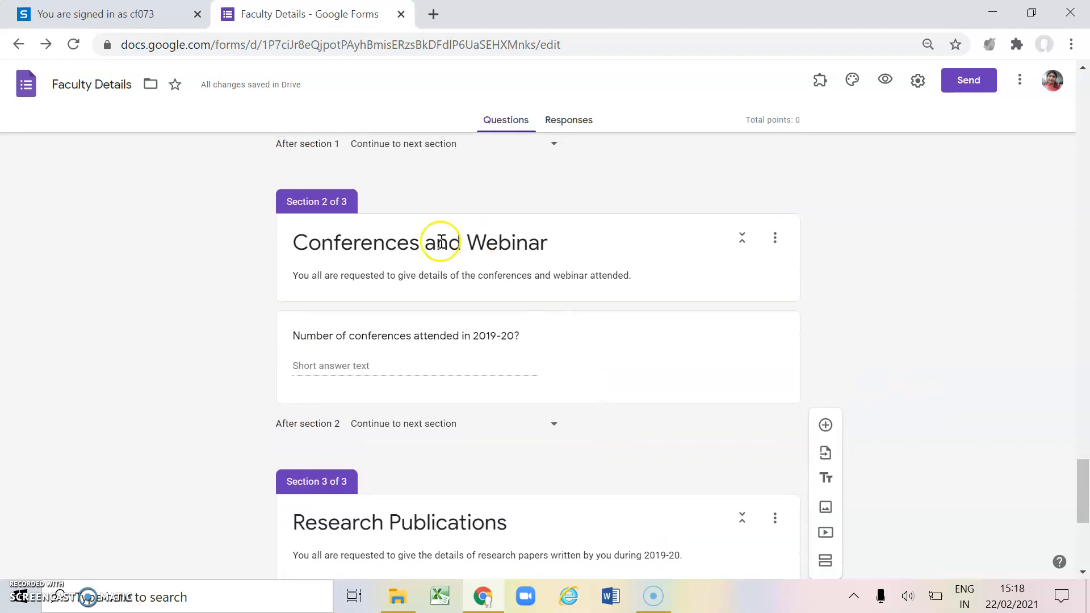
pyautogui.scroll(1, 554, 277)
pyautogui.scroll(2, 555, 278)
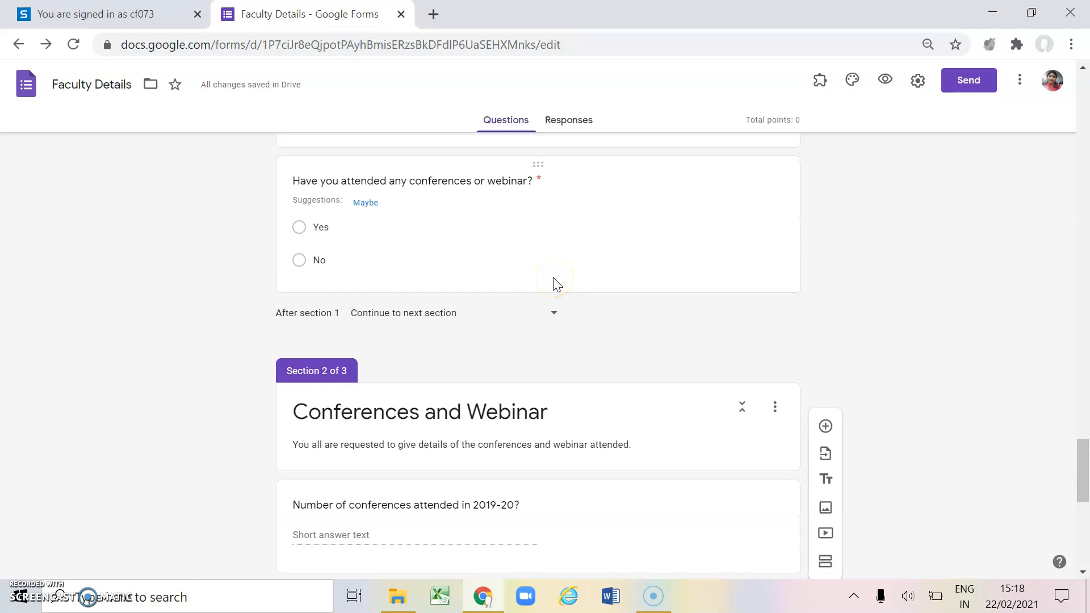
pyautogui.click(884, 88)
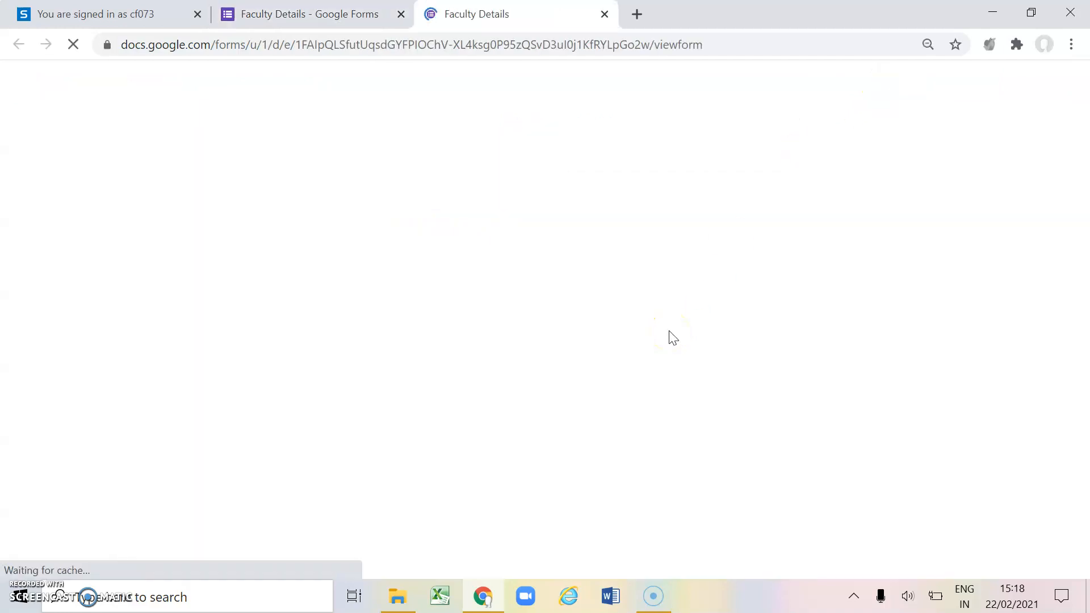
pyautogui.scroll(-20, 673, 337)
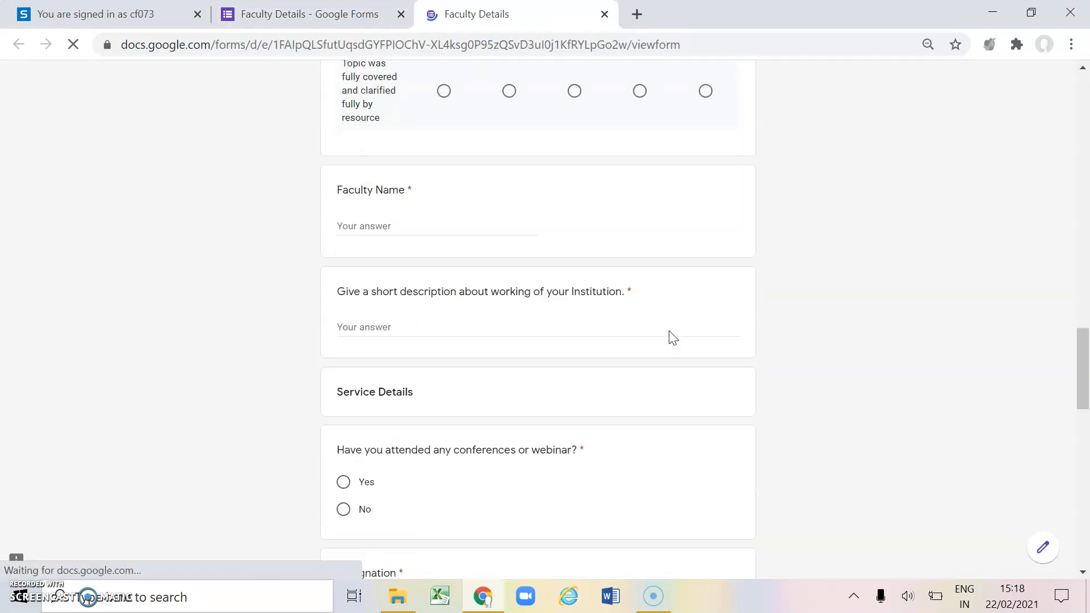
pyautogui.scroll(-15, 671, 335)
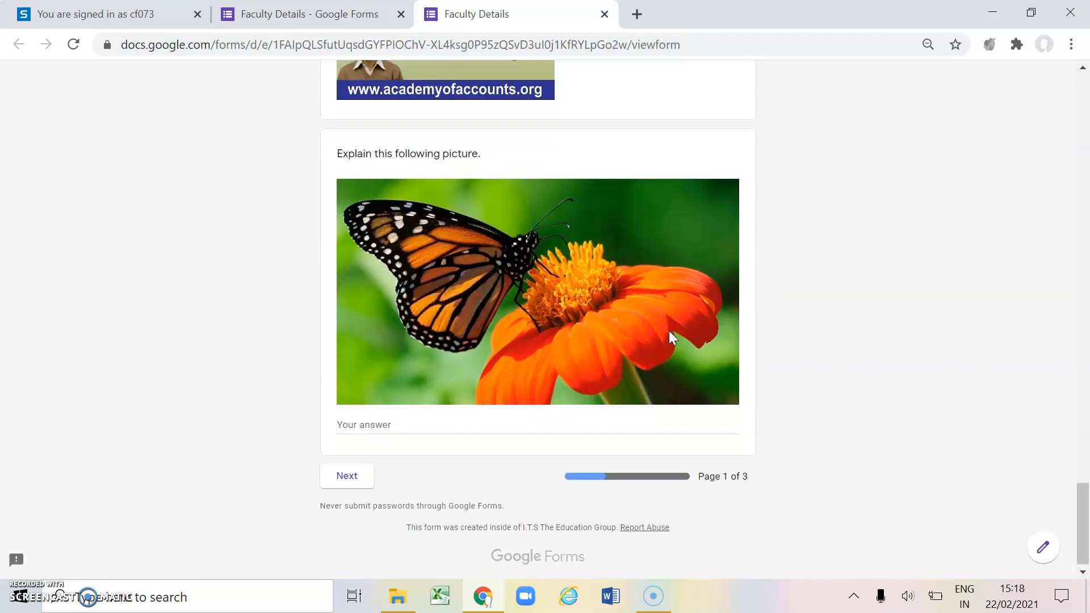
pyautogui.scroll(-1, 354, 479)
pyautogui.click(354, 484)
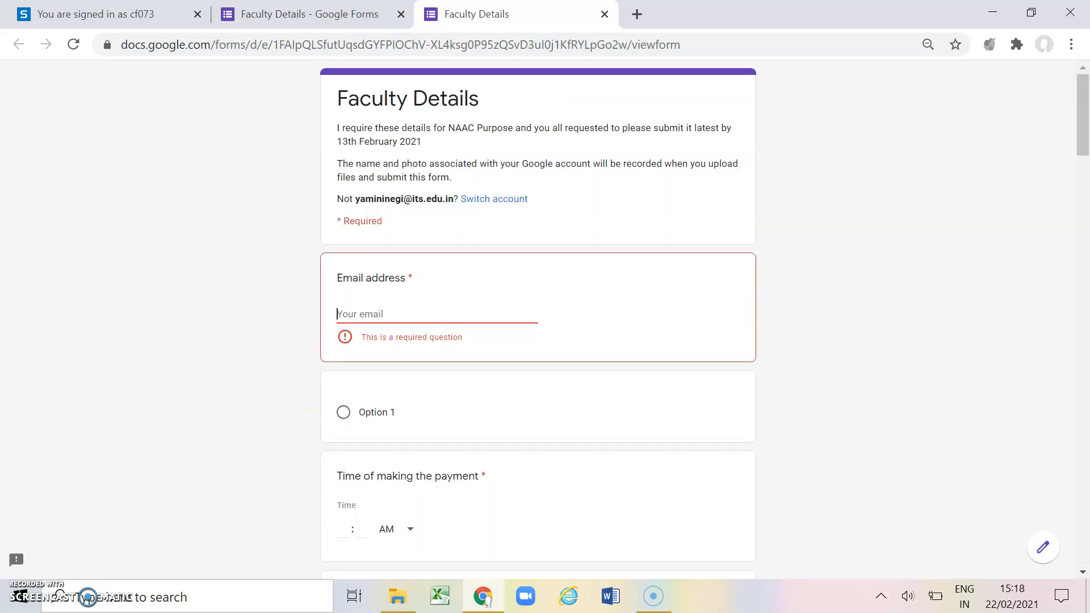
pyautogui.click(605, 14)
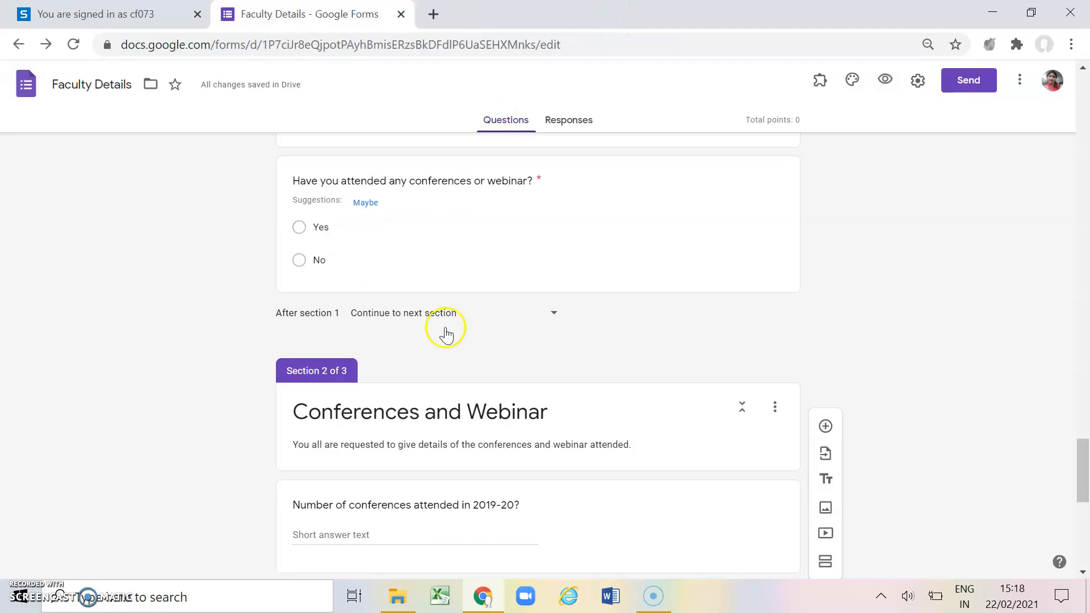
# - Enable going to a section based on the answer for the question "Have you attended any conferences or webinar?"
pyautogui.scroll(-4, 446, 335)
pyautogui.scroll(-1, 446, 334)
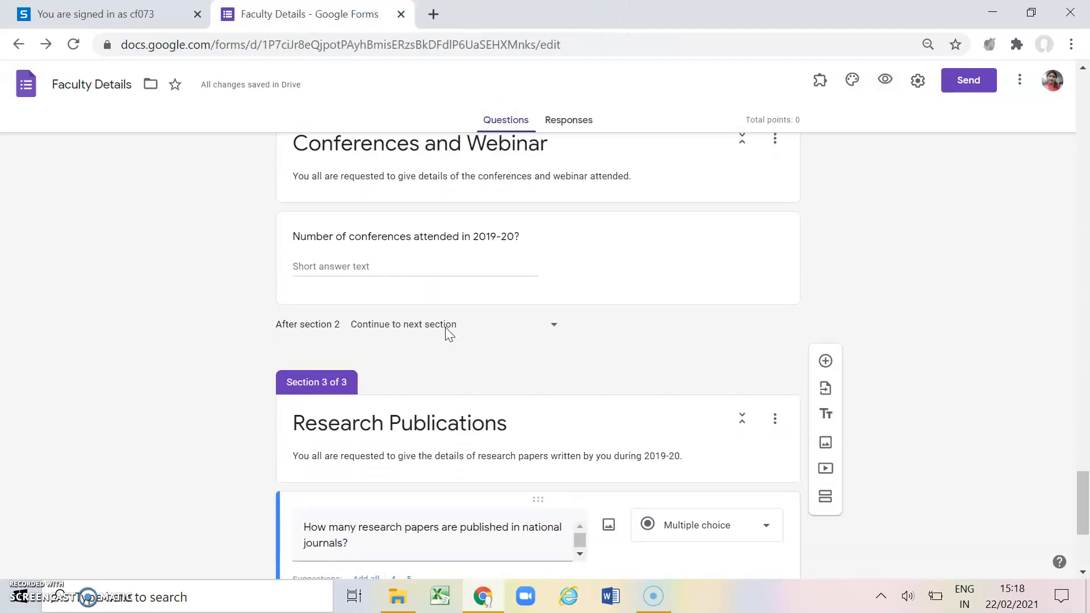
pyautogui.click(484, 412)
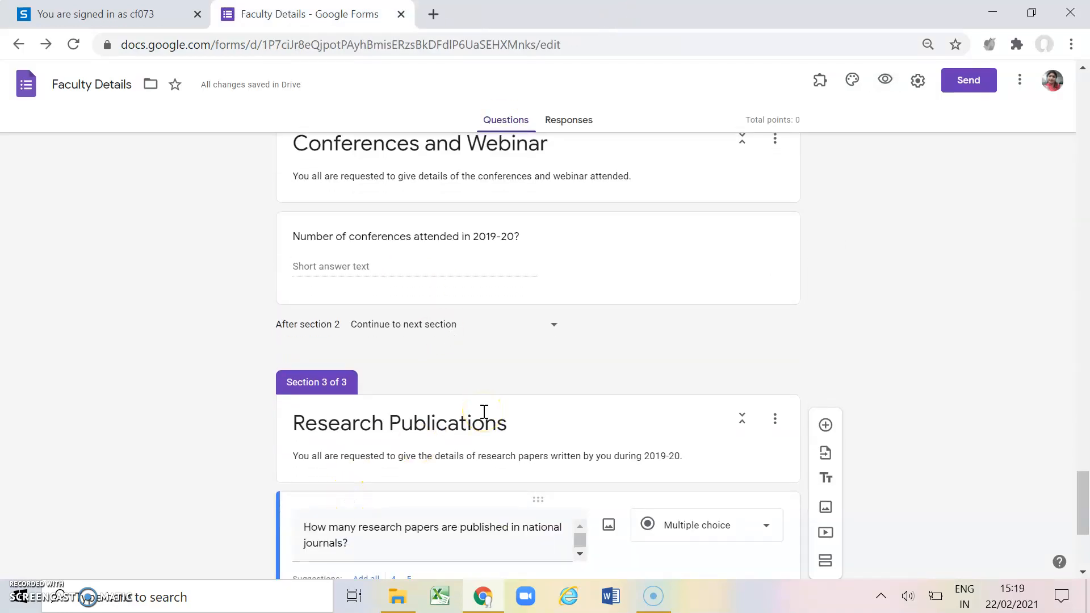
pyautogui.scroll(3, 484, 412)
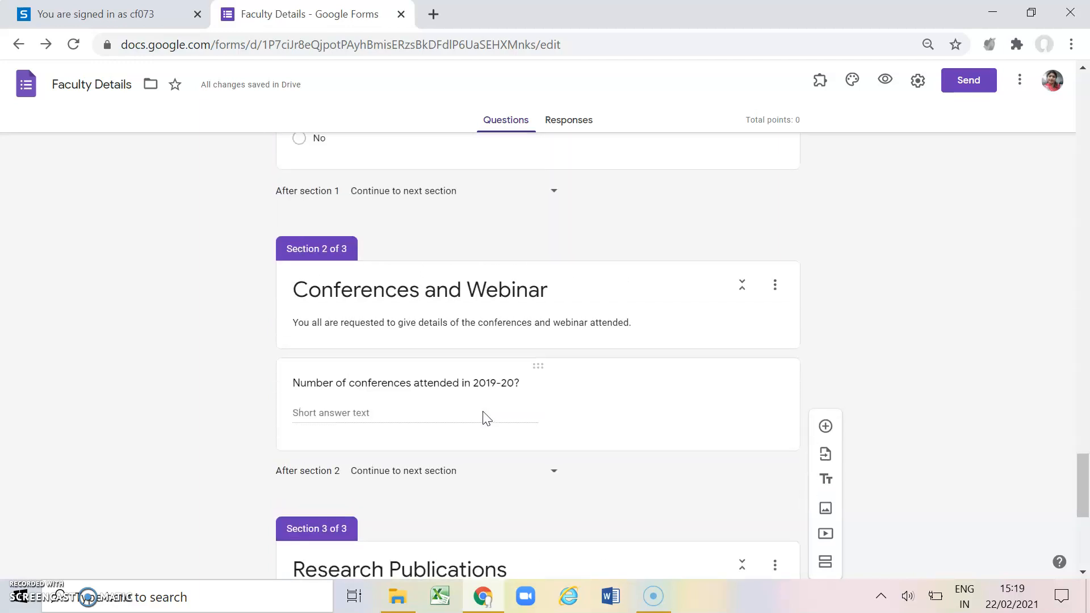
pyautogui.scroll(1, 487, 419)
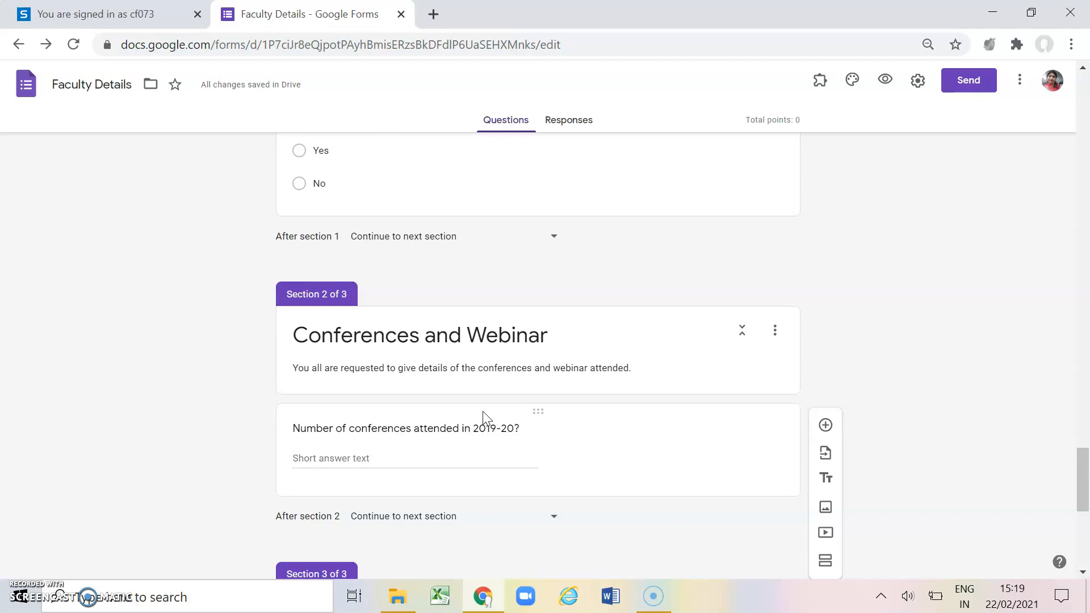
pyautogui.scroll(1, 545, 340)
pyautogui.click(603, 211)
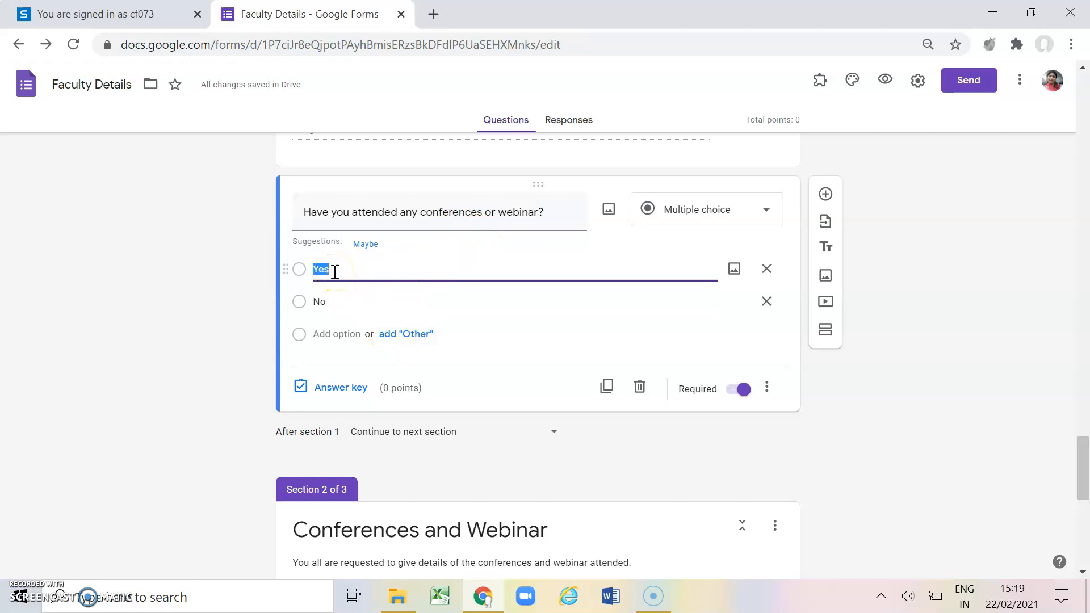
pyautogui.click(907, 414)
pyautogui.click(767, 388)
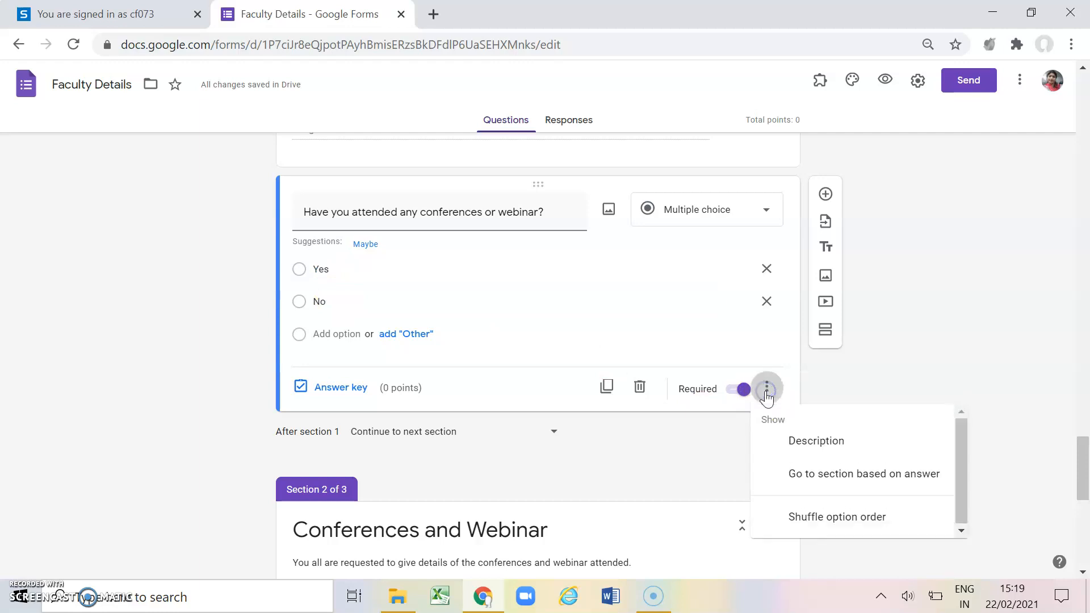
pyautogui.click(914, 383)
pyautogui.click(767, 391)
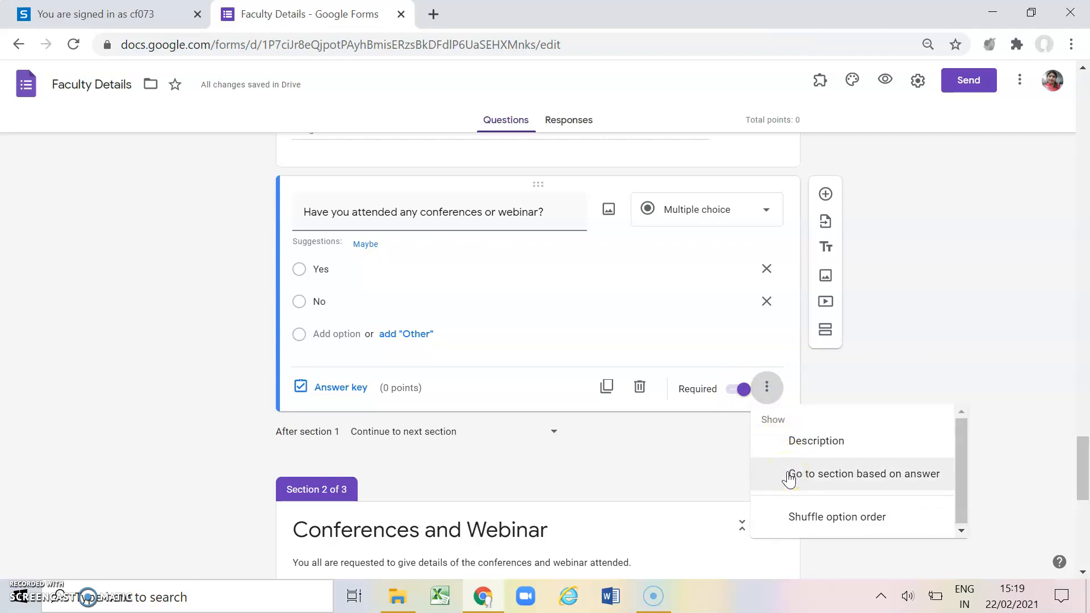
pyautogui.click(816, 481)
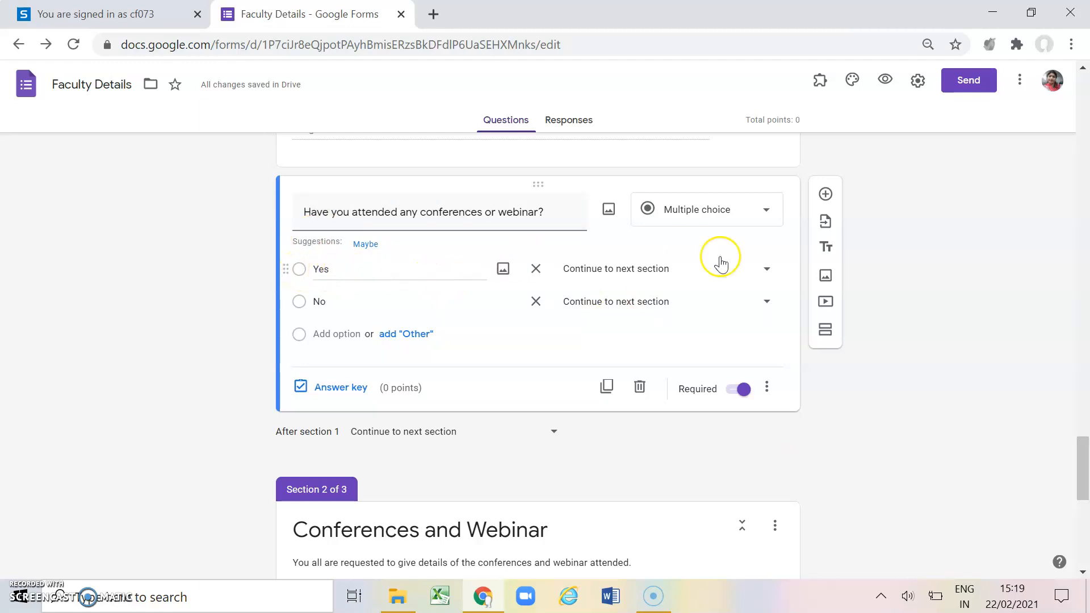
# - Try sending the Yes answer to section 2 (Conferences and Webinar) and restore it to Continue to next section
pyautogui.click(766, 272)
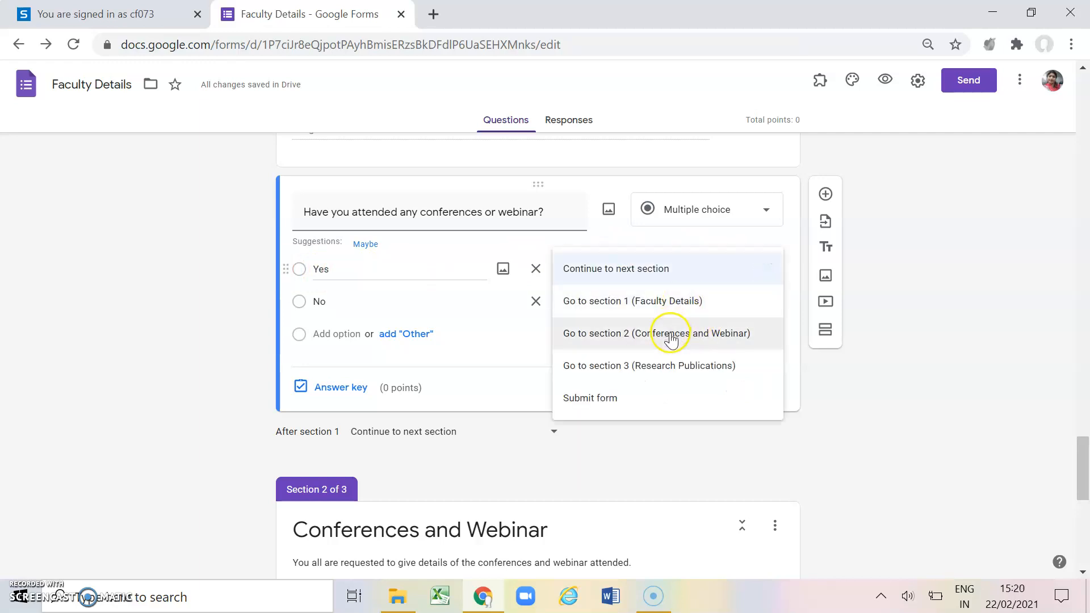
pyautogui.click(670, 339)
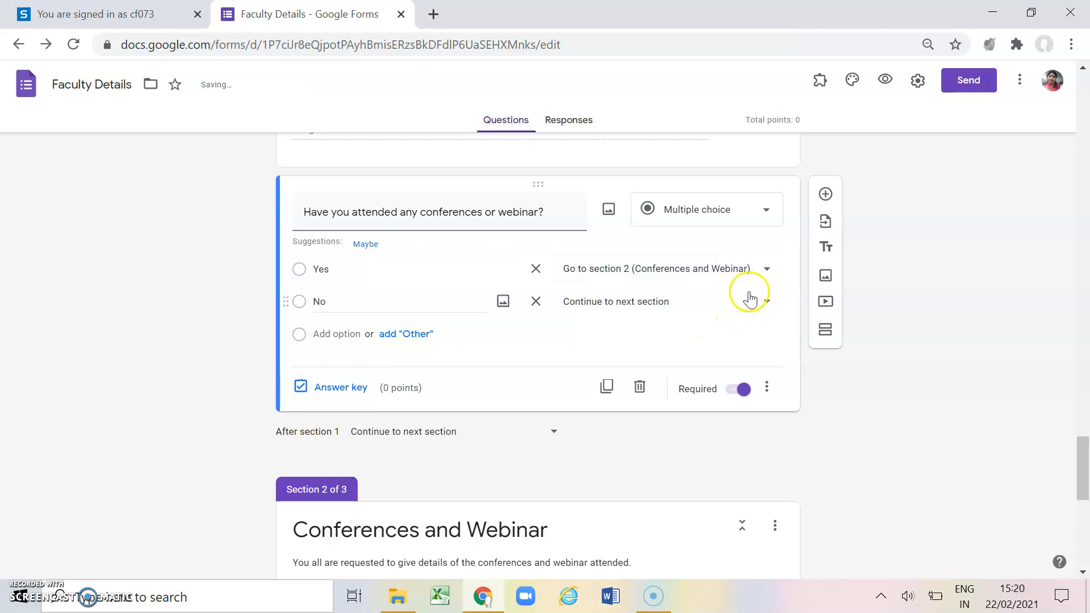
pyautogui.click(767, 274)
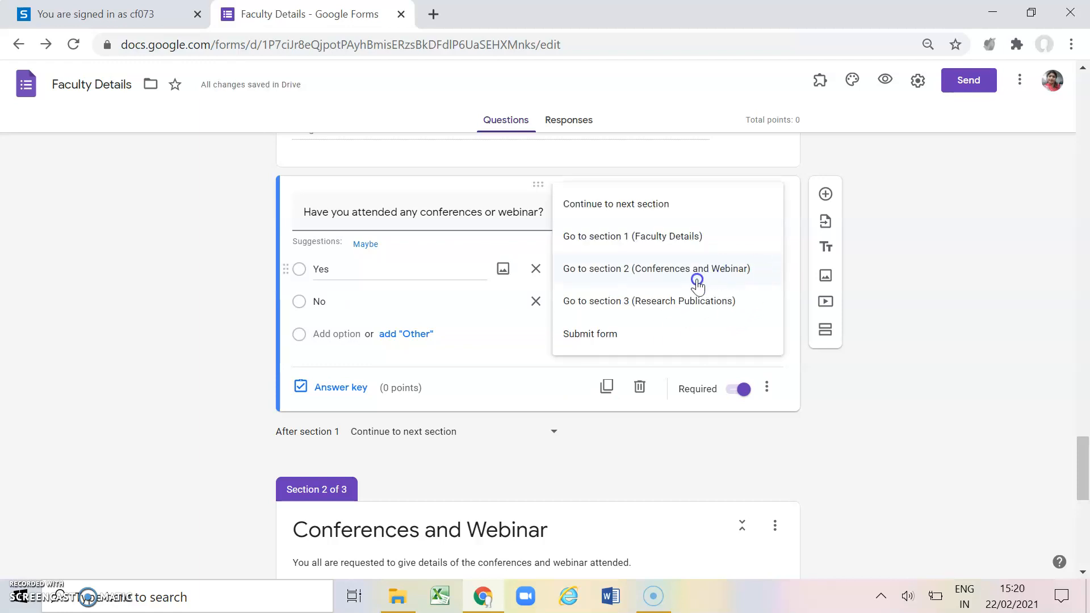
pyautogui.click(697, 211)
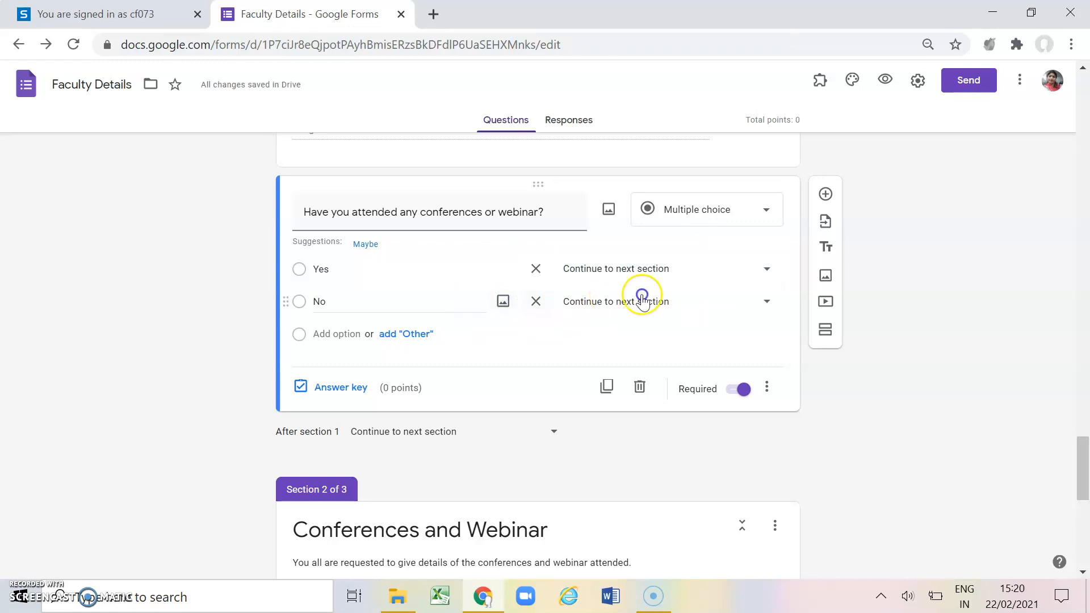
# - Send the No answer of the conferences or webinar question to section 3 (Research Publications)
pyautogui.click(764, 302)
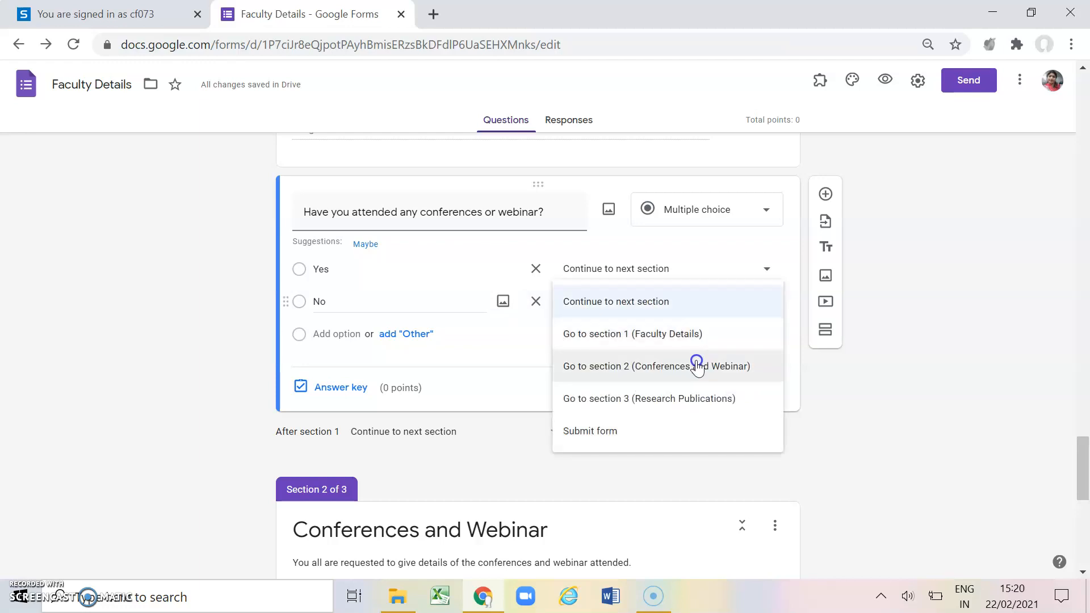
pyautogui.click(668, 400)
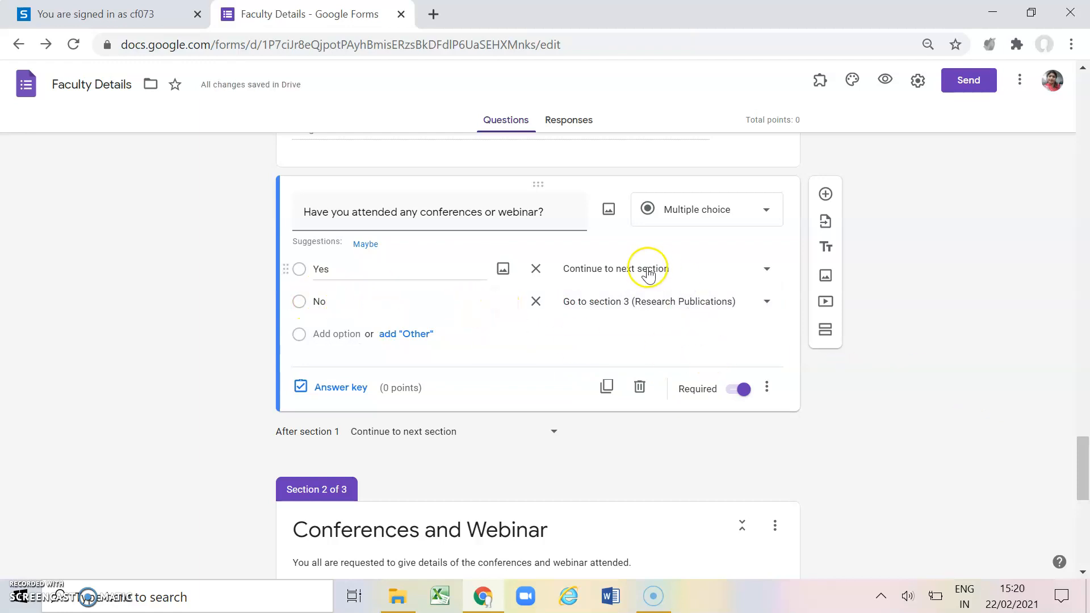
# - Review the Conferences and Webinar and Research Publications sections and the routing choices available after section 2
pyautogui.scroll(-1, 625, 383)
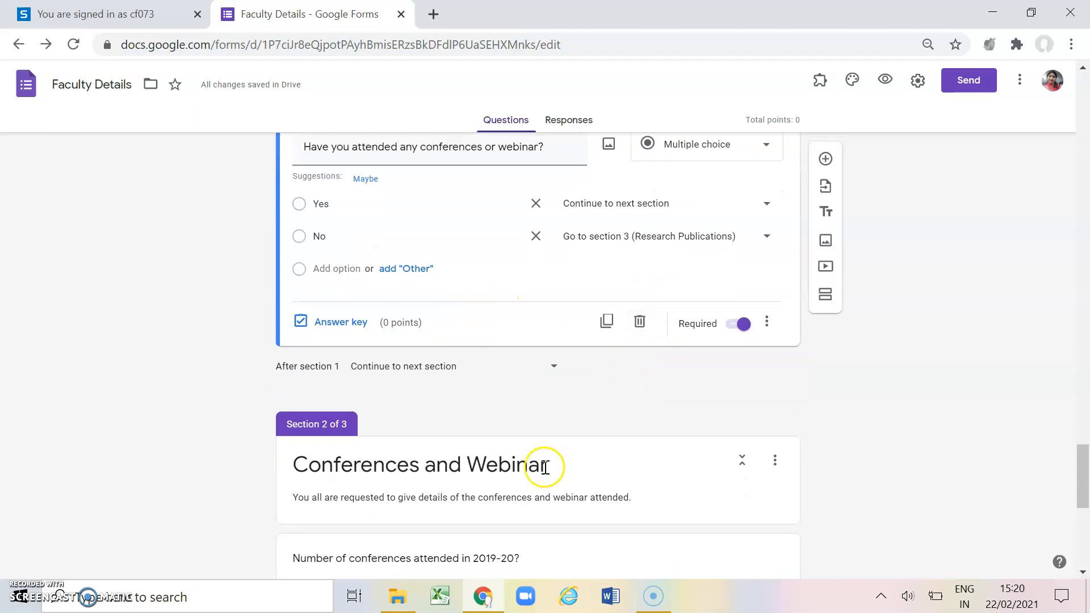
pyautogui.scroll(-1, 905, 411)
pyautogui.scroll(1, 905, 411)
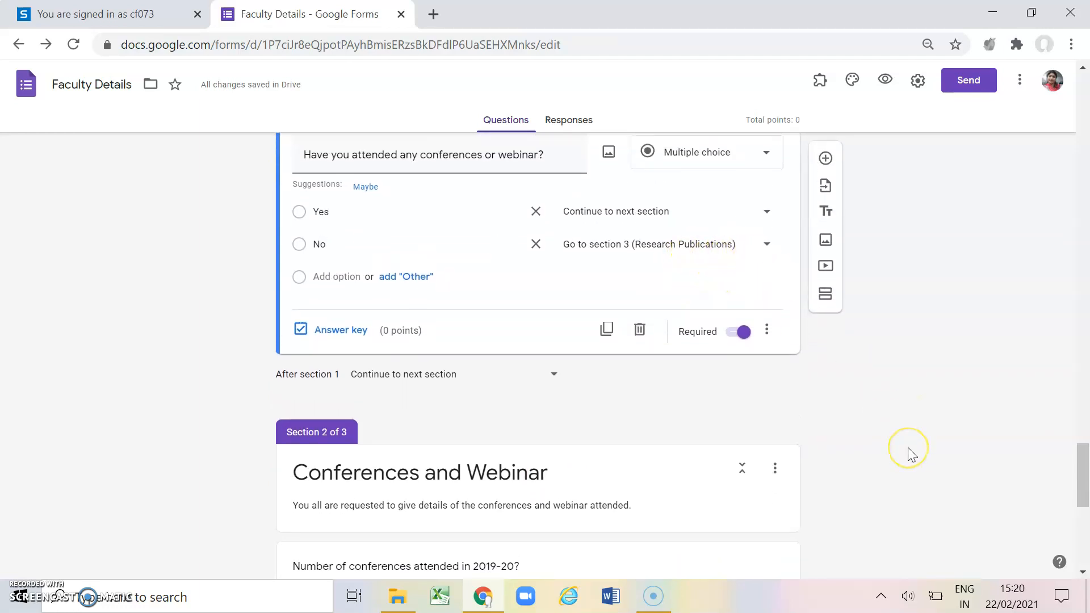
pyautogui.scroll(-2, 908, 449)
pyautogui.scroll(-2, 908, 449)
pyautogui.scroll(-3, 479, 497)
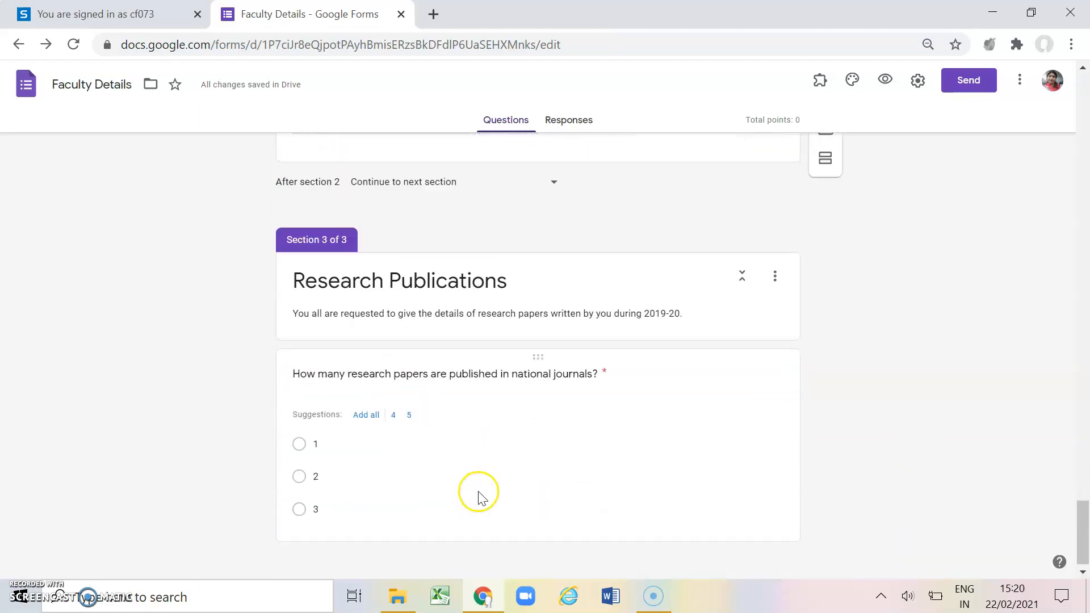
pyautogui.scroll(1, 499, 398)
pyautogui.scroll(1, 499, 289)
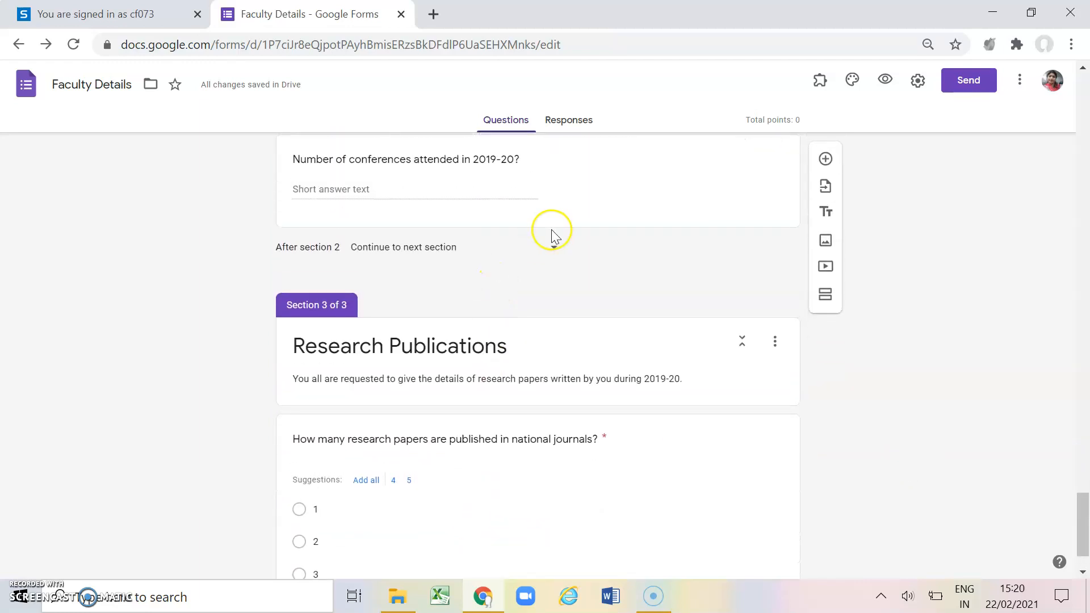
pyautogui.click(555, 246)
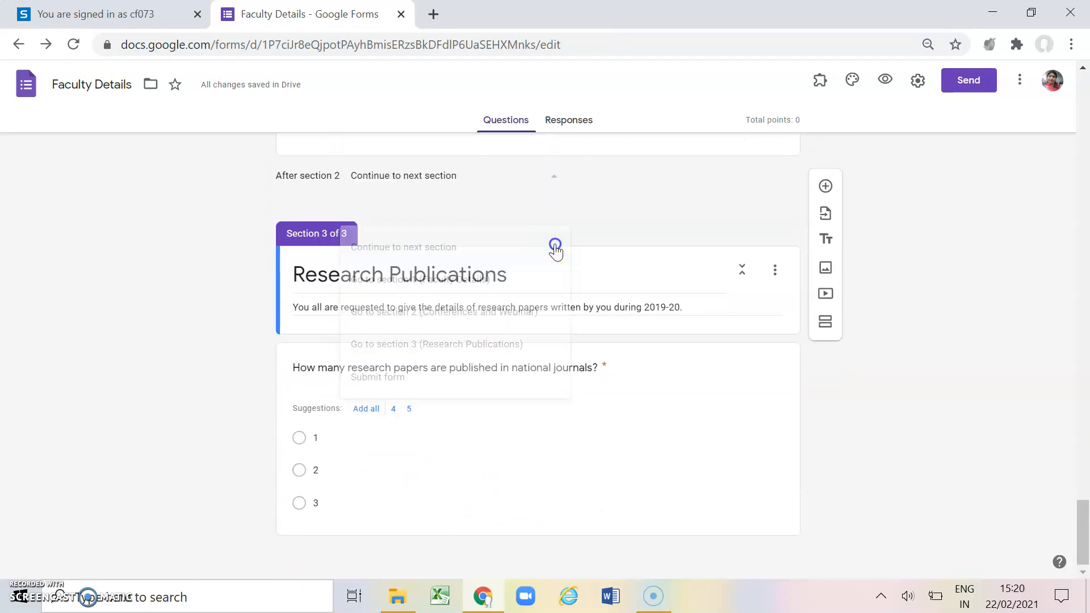
pyautogui.click(939, 339)
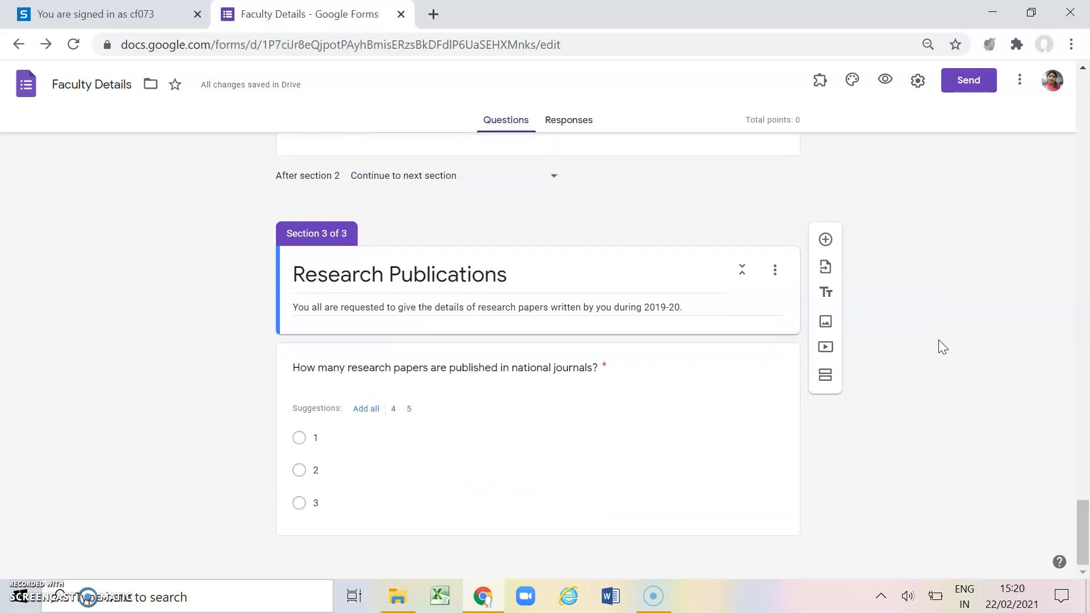